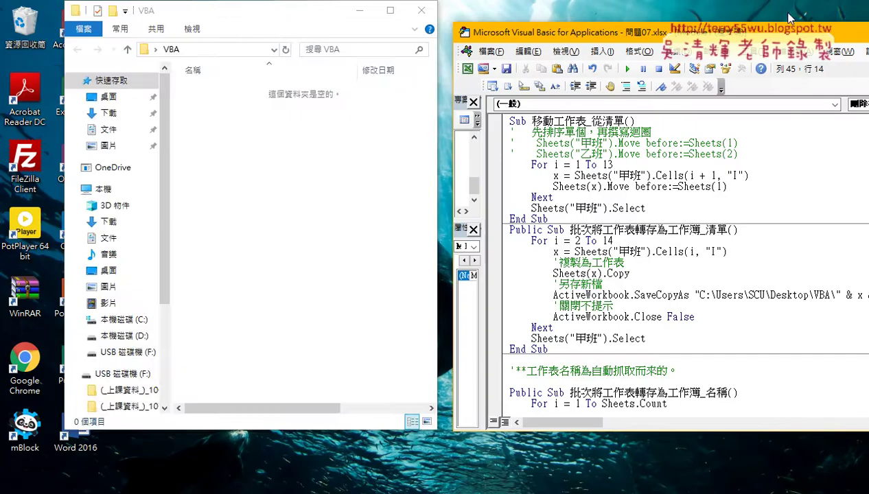
Close the empty VBA folder window, then close the 問題07 workbook choosing 不要儲存.
left_click(421, 10)
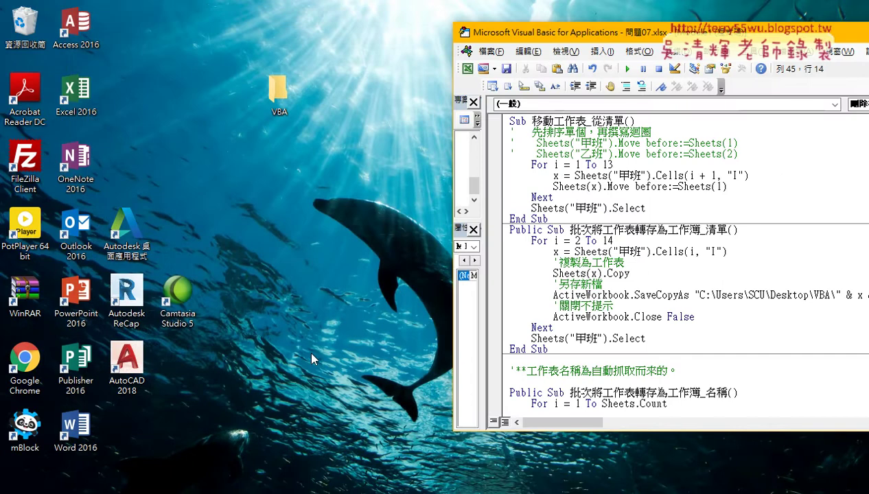
mouse_move(283, 491)
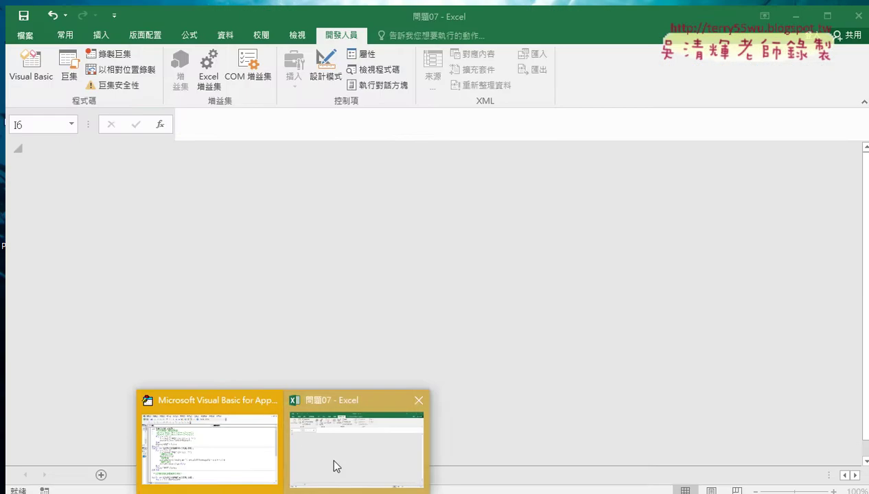
left_click(335, 467)
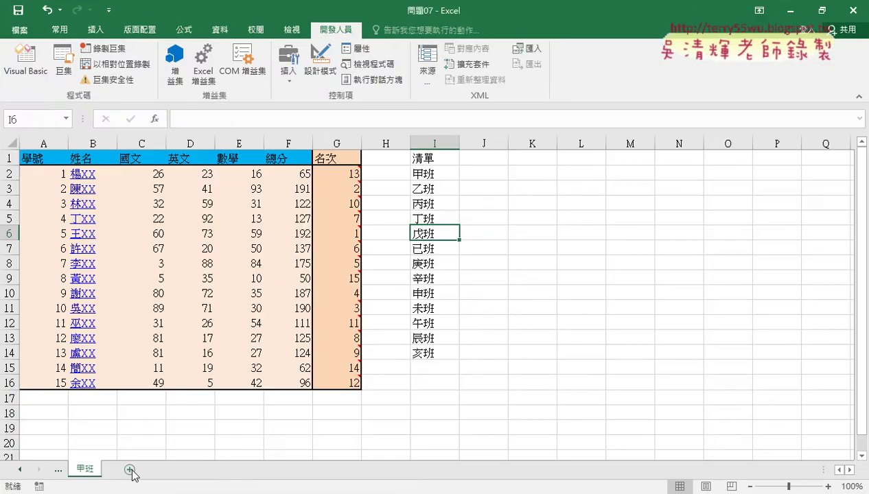
left_click(851, 11)
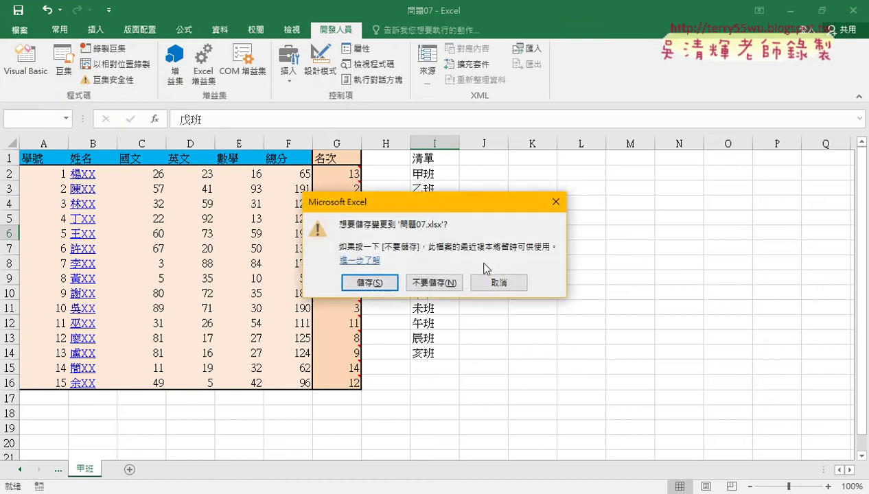
left_click(438, 283)
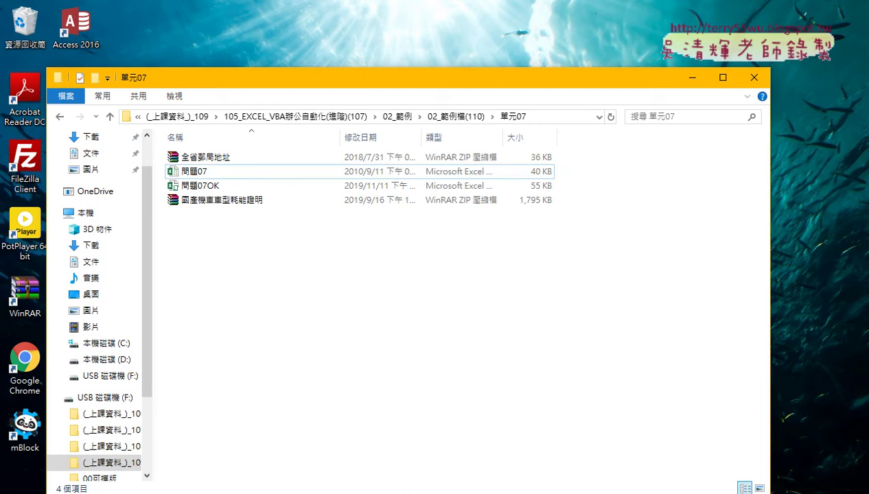
Reopen 問題07, then close it again without saving.
double_click(259, 172)
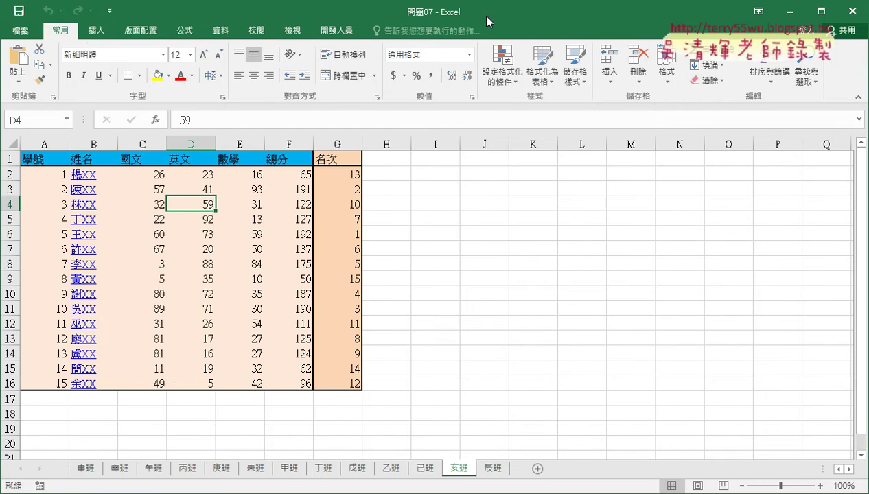
left_click(853, 16)
left_click(429, 269)
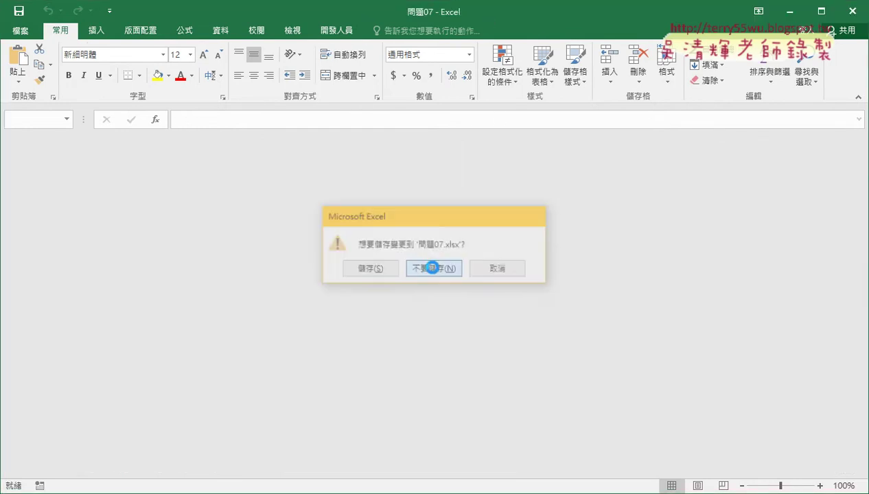
Open 問題07OK, select the class names 甲班 to 亥班 in I2:I14, and restore the window size.
double_click(273, 186)
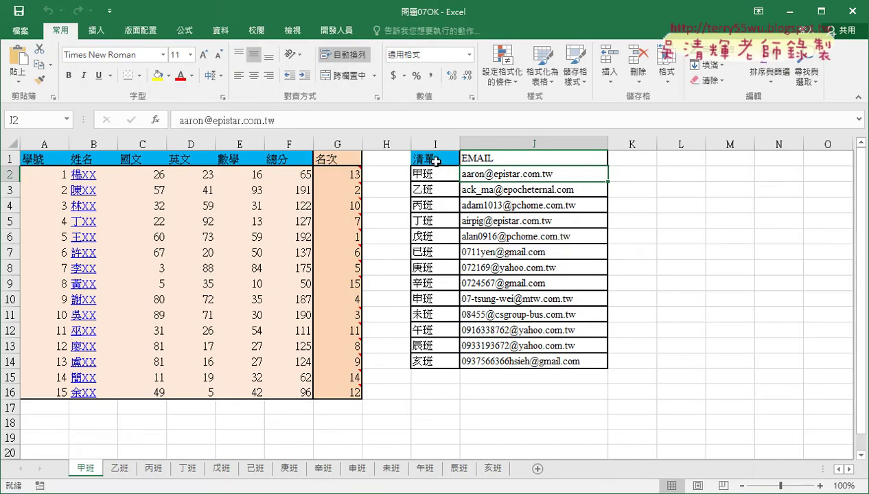
left_click(436, 160)
left_click_drag(425, 174, 420, 361)
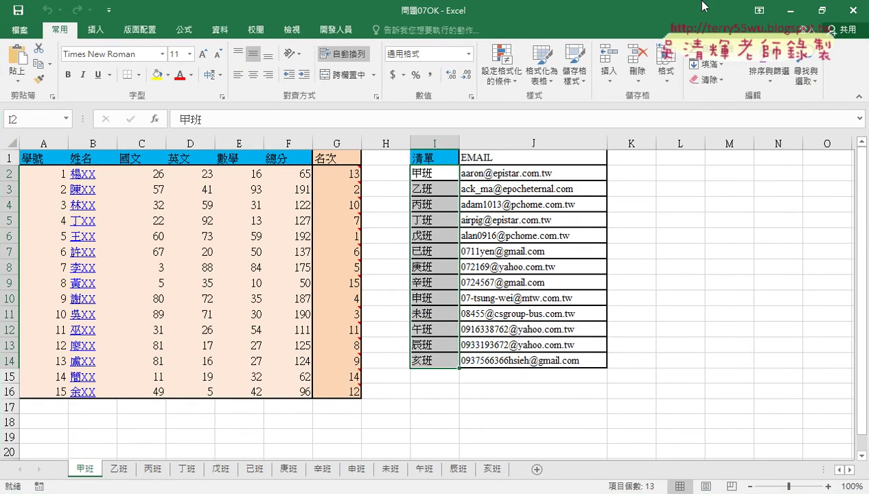
left_click(817, 13)
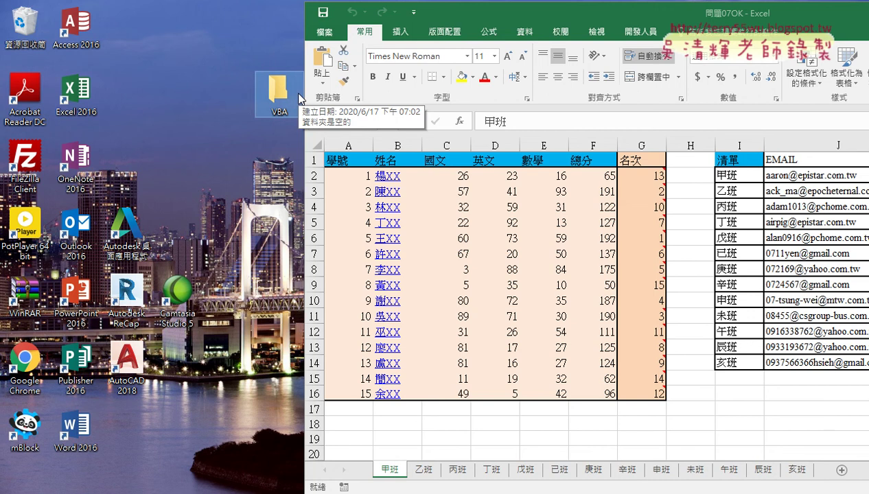
Place the empty VBA desktop folder beside the workbook and switch Excel to the 開發人員 tab.
left_click_drag(290, 100, 151, 88)
double_click(143, 81)
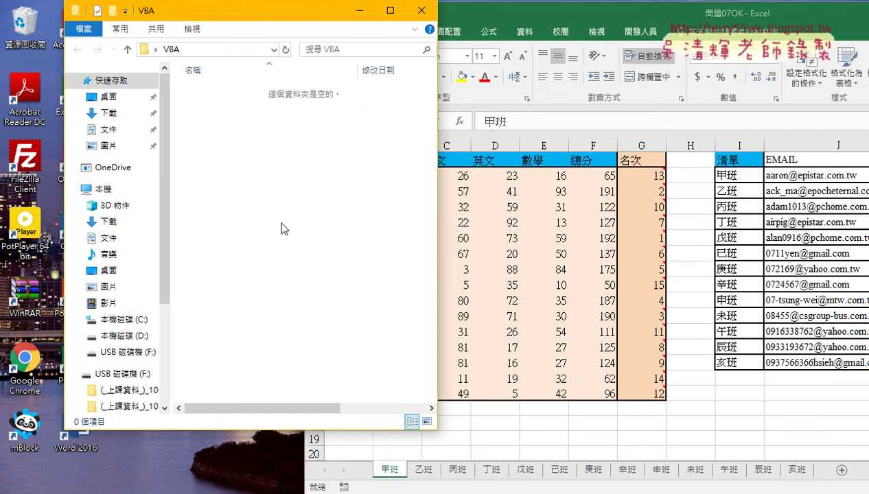
left_click(635, 37)
left_click(634, 37)
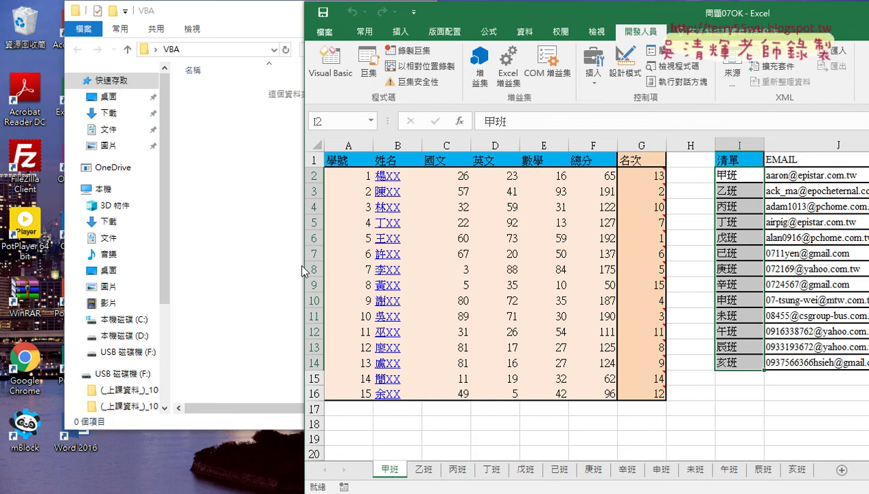
Launch the Visual Basic editor, move it left, and enlarge the Project and Properties panes.
left_click(330, 63)
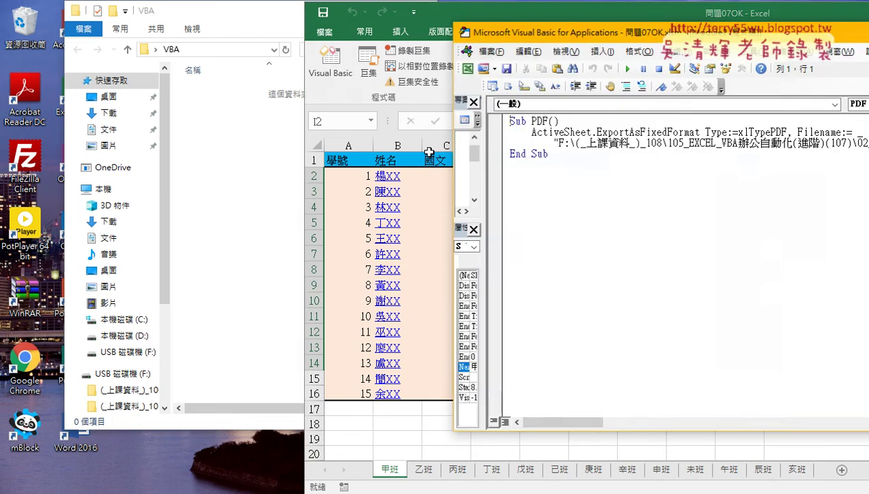
left_click_drag(556, 35, 365, 34)
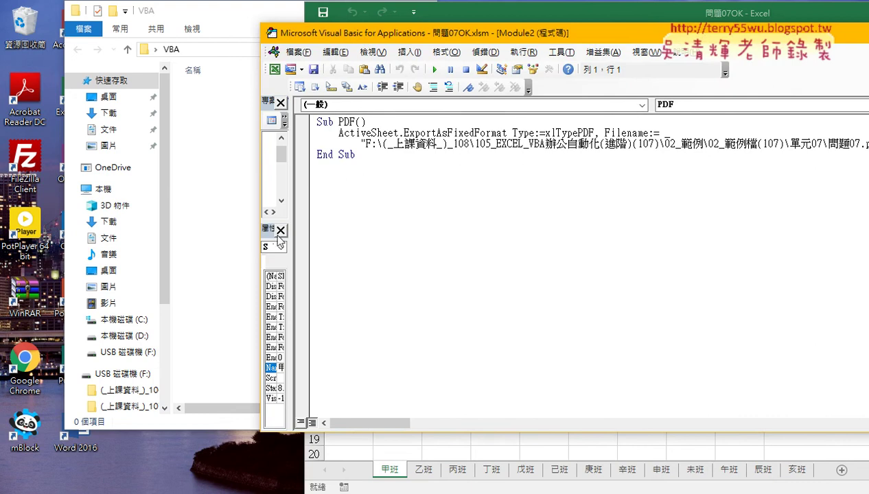
left_click_drag(275, 221, 282, 304)
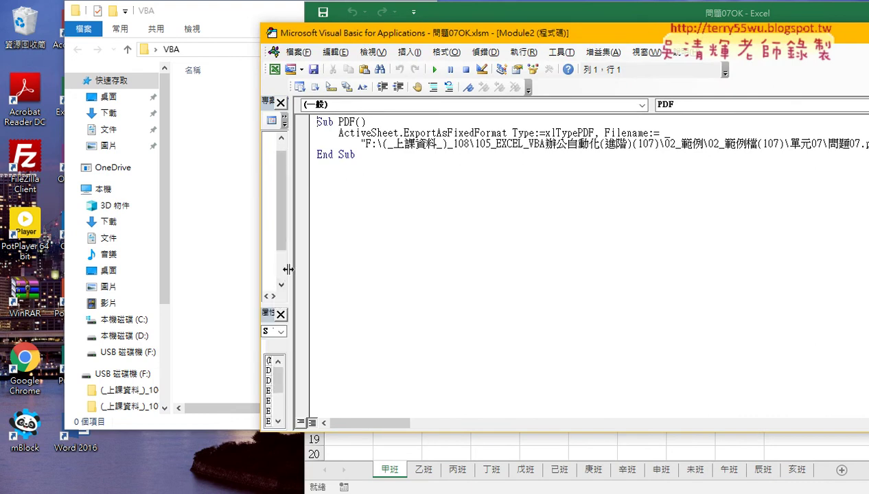
left_click_drag(287, 268, 415, 271)
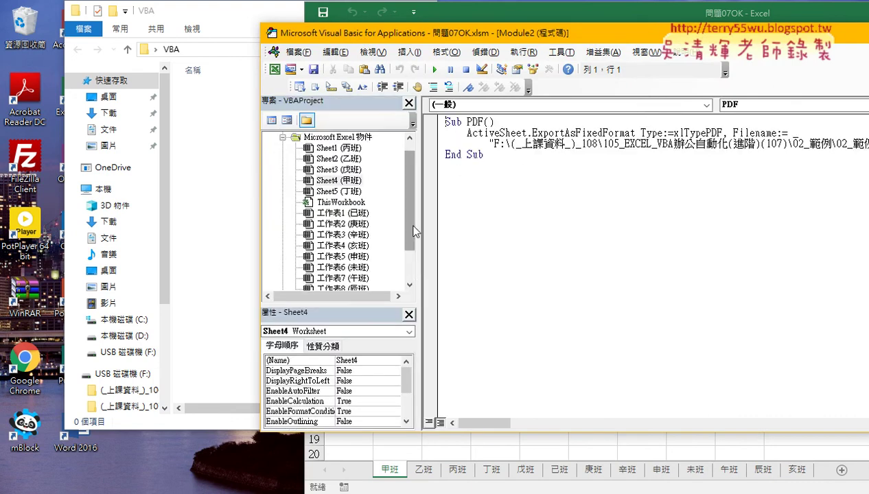
left_click_drag(409, 237, 409, 265)
Show Module1's code with the 批次將工作表轉存為工作簿_清單 macro and move the editor right.
left_click(330, 278)
double_click(329, 267)
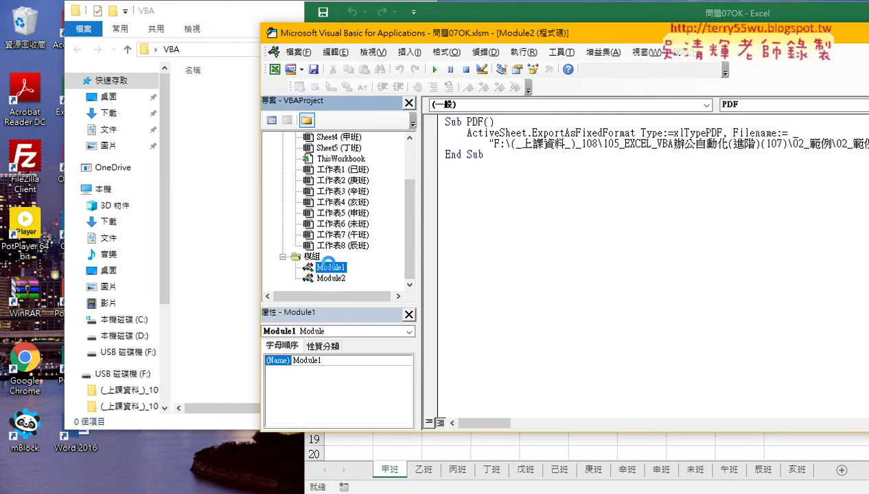
scroll(593, 244, "down", 3)
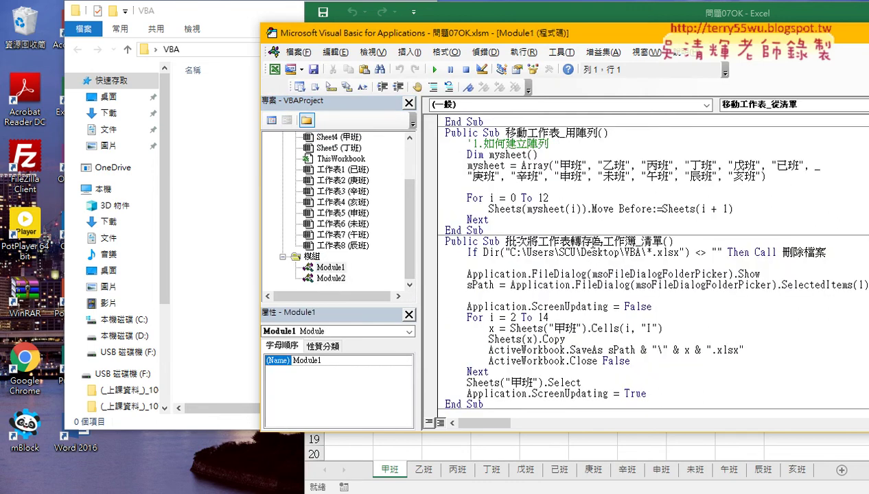
scroll(575, 147, "down", 1)
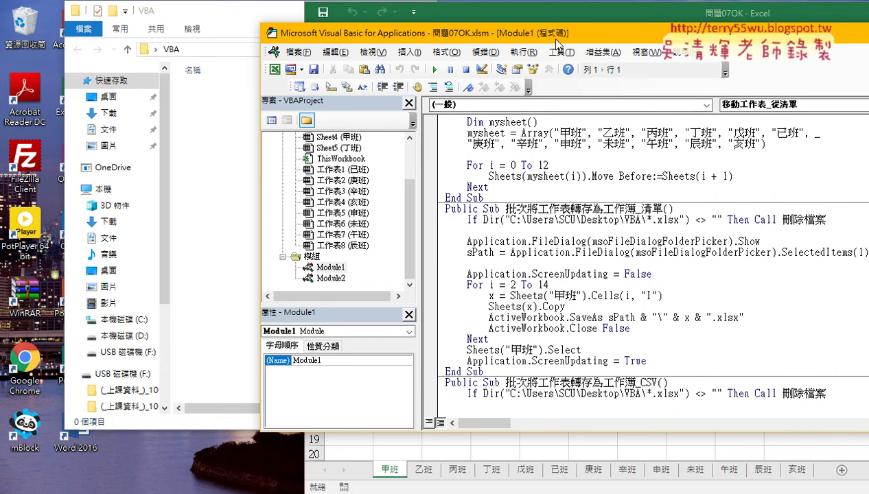
left_click_drag(556, 32, 660, 24)
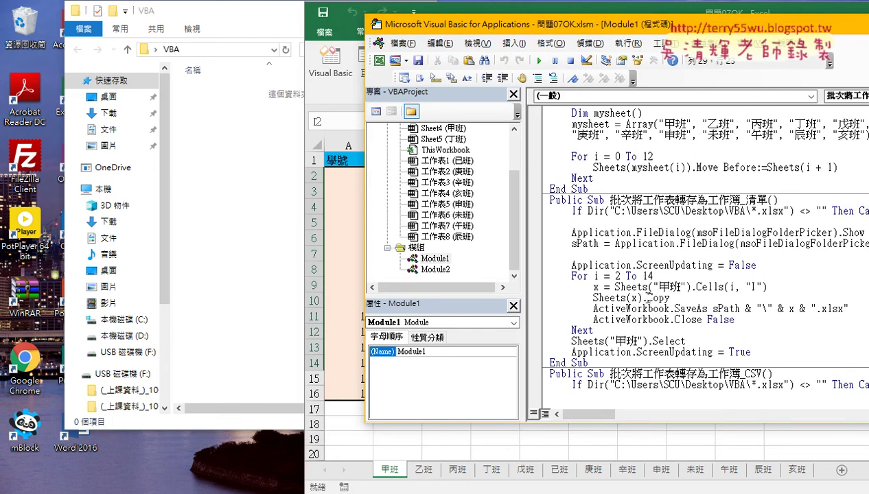
Run the 清單 export macro and pick the desktop VBA folder as the destination.
left_click(540, 60)
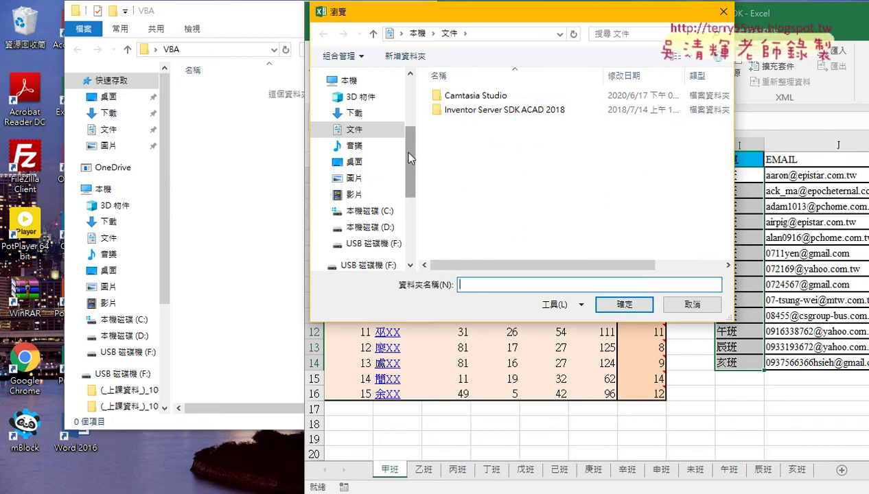
scroll(385, 137, "up", 5)
left_click(373, 106)
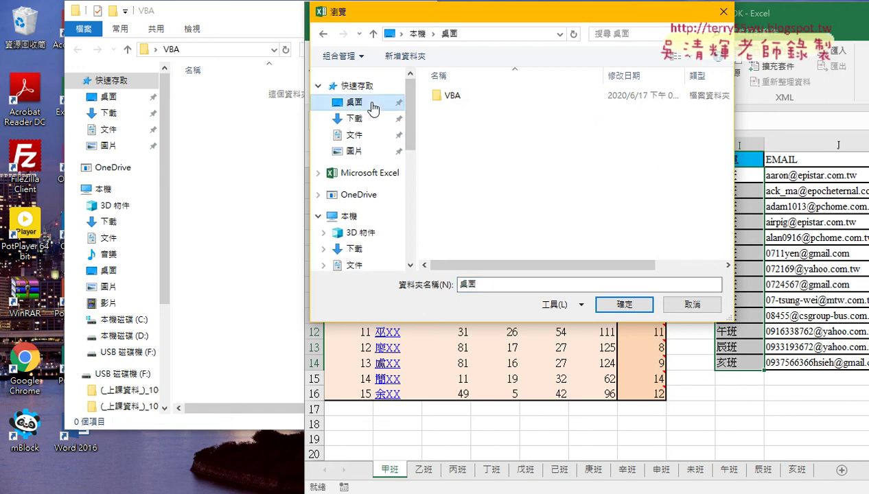
double_click(451, 98)
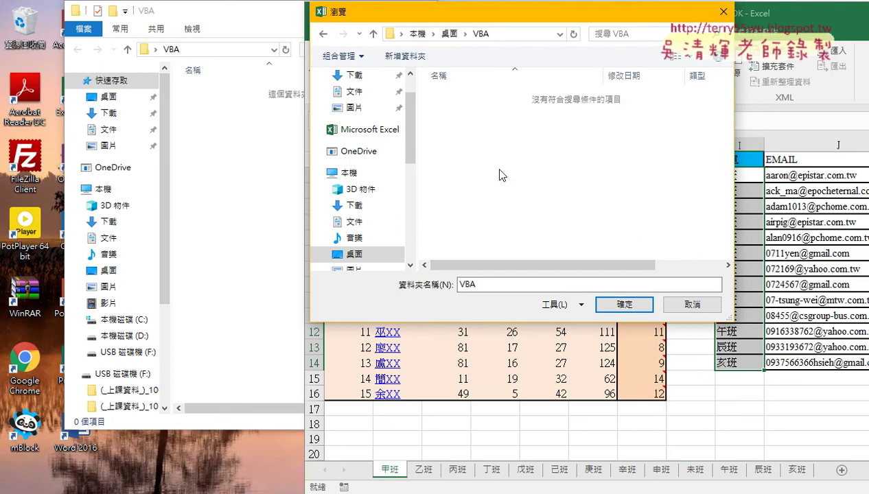
left_click(625, 305)
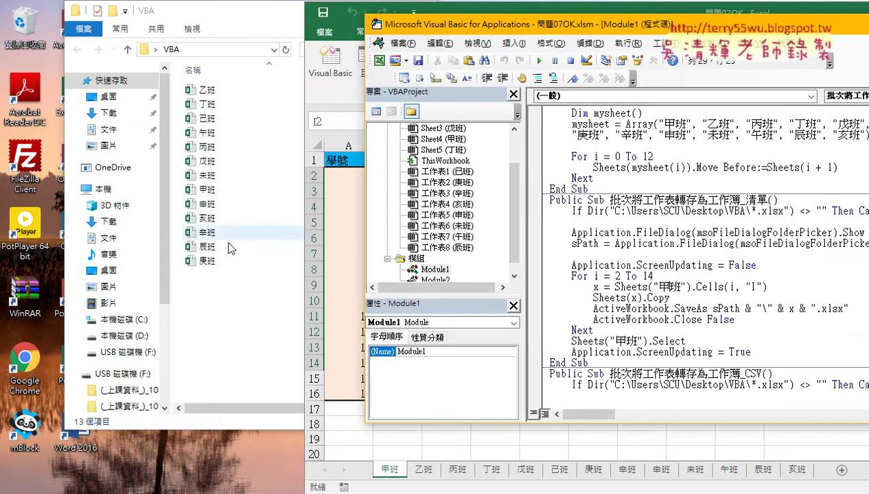
Select all exported class workbooks in the VBA folder and pick the 刪除檔案 deletion macro.
left_click(209, 284)
key("ctrl+a")
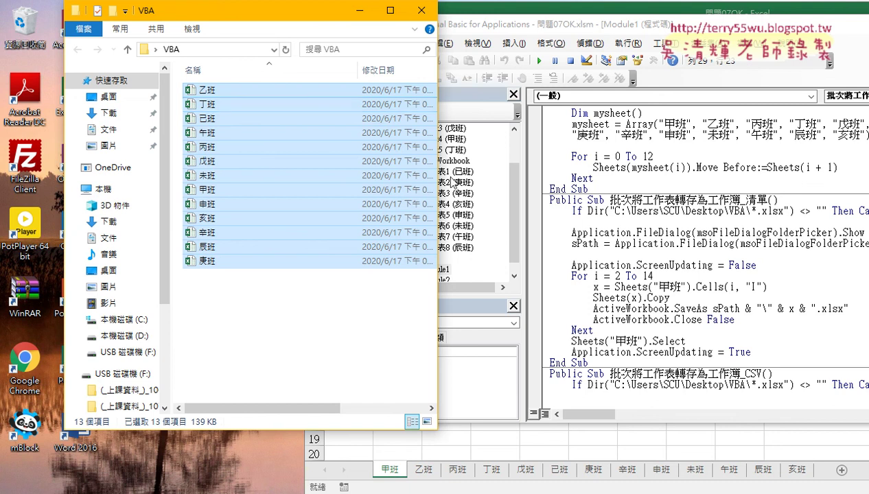
left_click(589, 208)
scroll(604, 212, "down", 5)
scroll(613, 214, "down", 4)
scroll(613, 213, "down", 3)
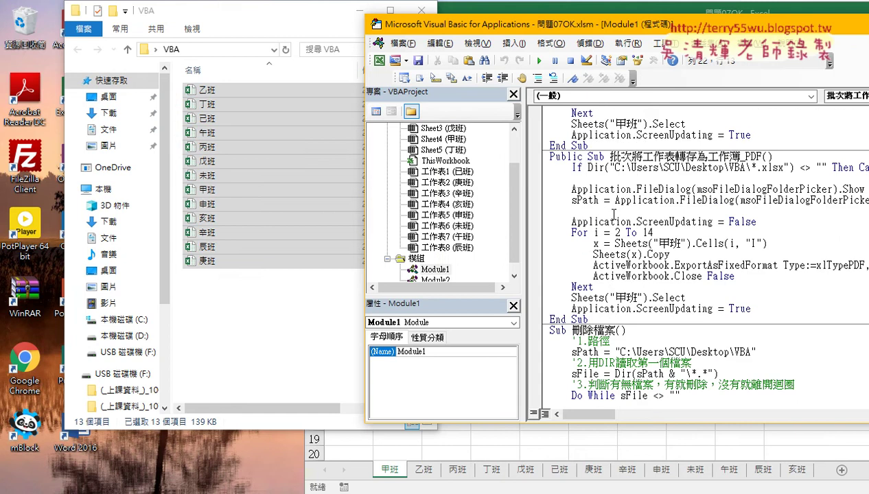
scroll(613, 213, "down", 2)
left_click(603, 320)
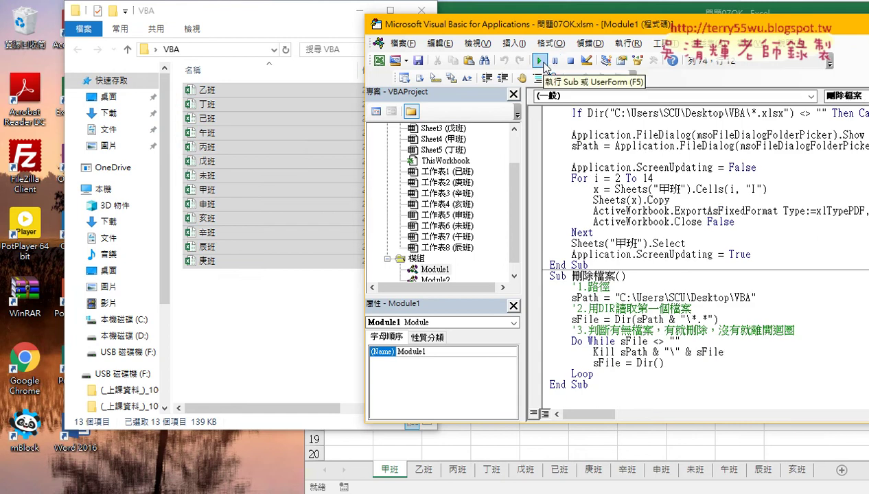
Rerun the 清單 export macro, saving the class workbooks into the VBA folder.
scroll(671, 239, "up", 5)
scroll(672, 239, "up", 6)
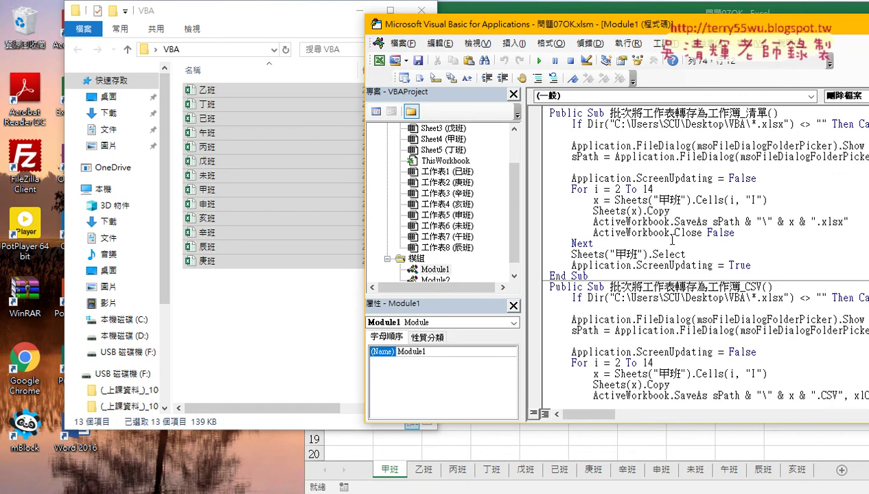
scroll(672, 240, "up", 6)
scroll(672, 239, "down", 6)
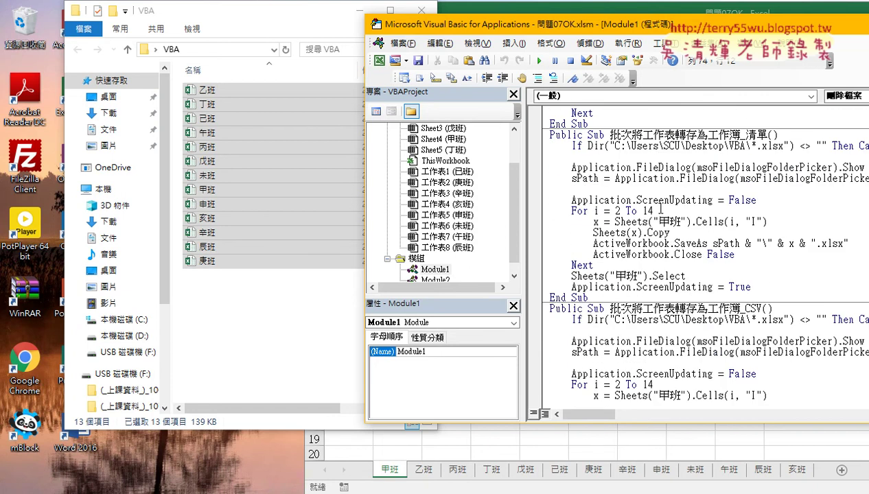
left_click(661, 209)
left_click(539, 60)
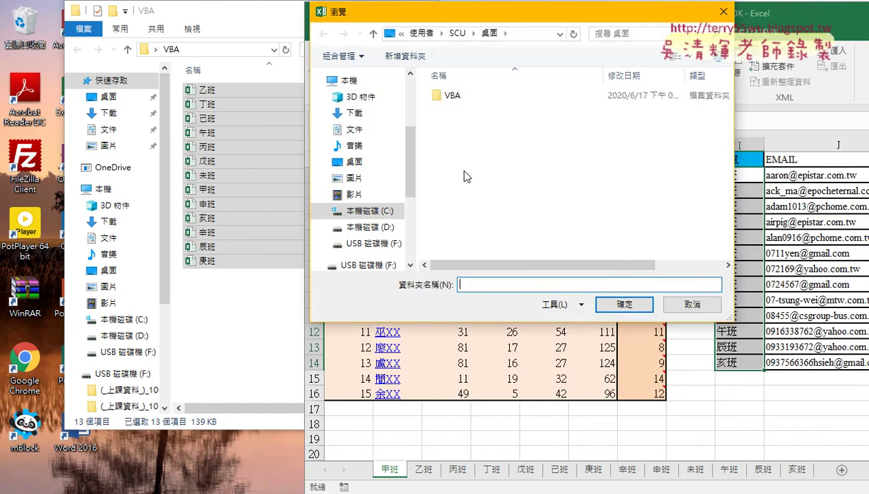
double_click(452, 95)
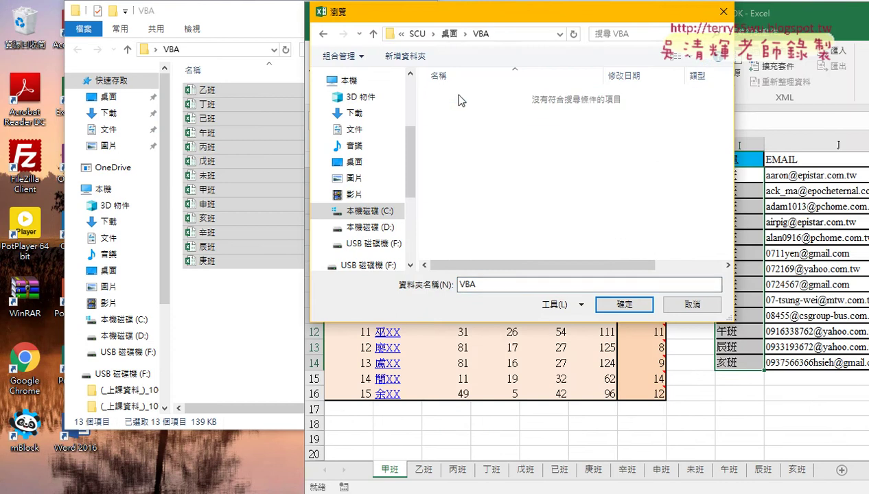
left_click(619, 304)
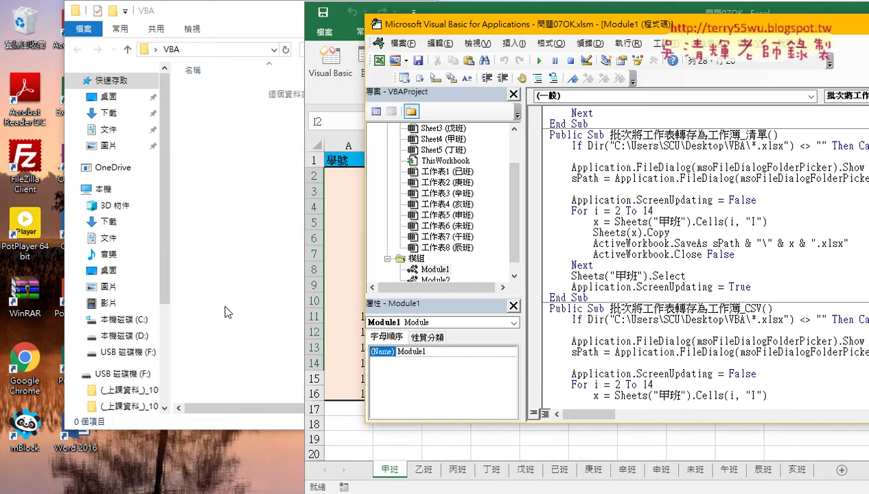
Check the VBA folder holds 13 class workbooks and move the code editor over it.
left_click(227, 311)
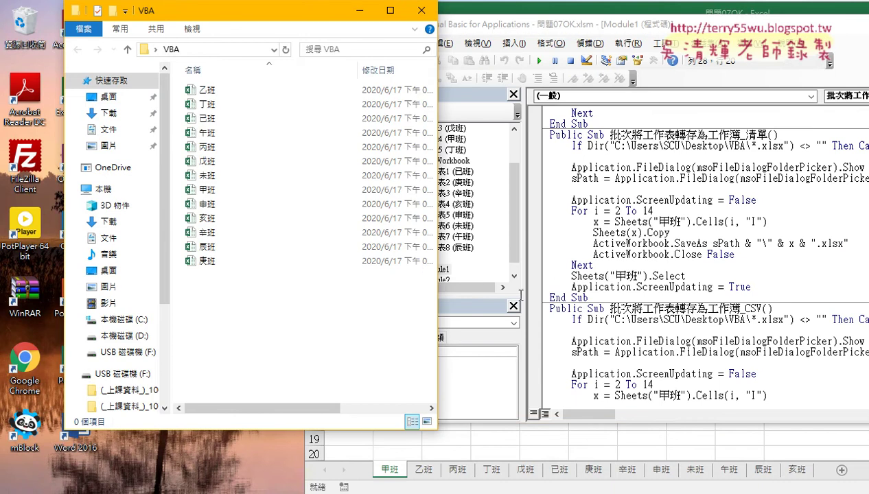
left_click(739, 210)
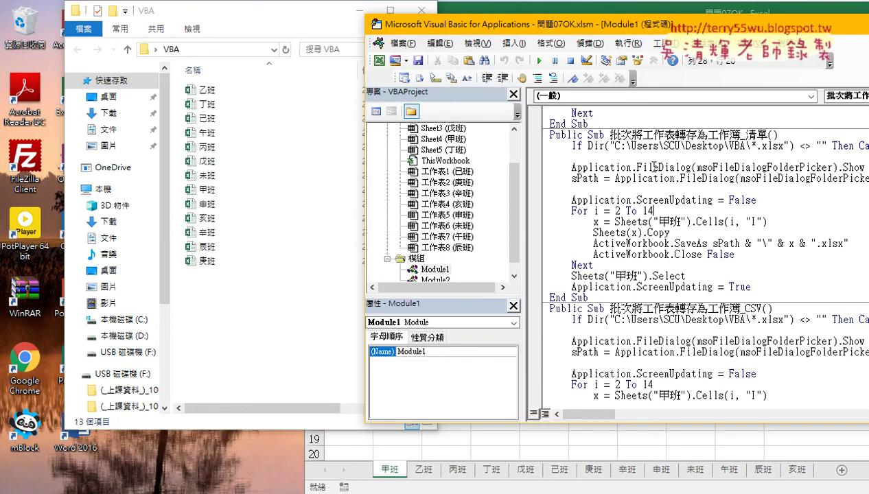
left_click_drag(616, 31, 530, 29)
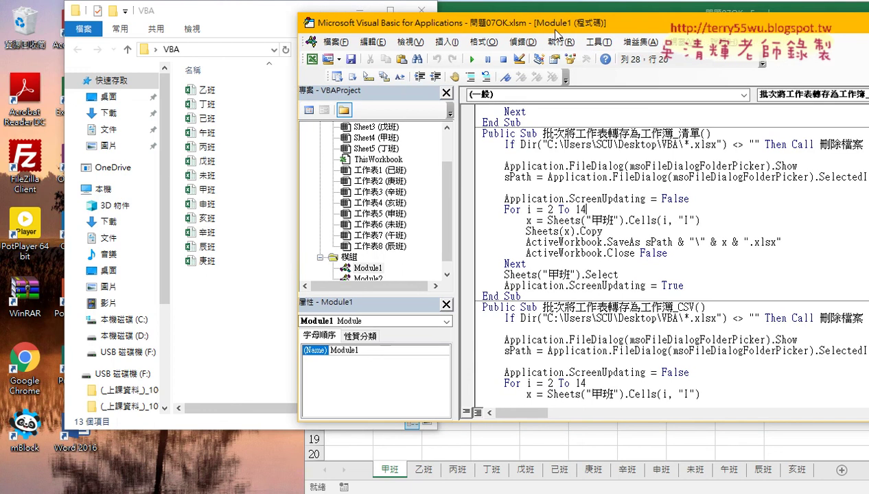
Highlight the existing-xlsx Dir check and Call 刪除檔案, then scroll to the 刪除檔案 sub.
left_click_drag(502, 144, 746, 145)
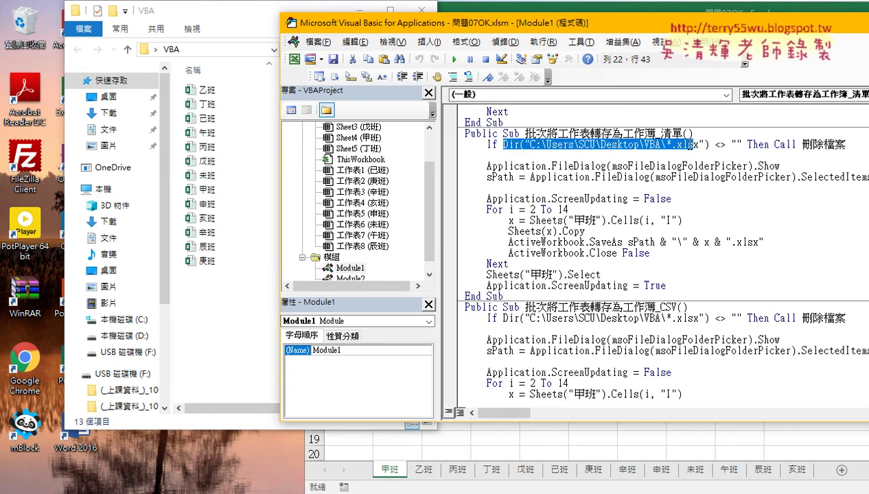
left_click_drag(846, 145, 802, 144)
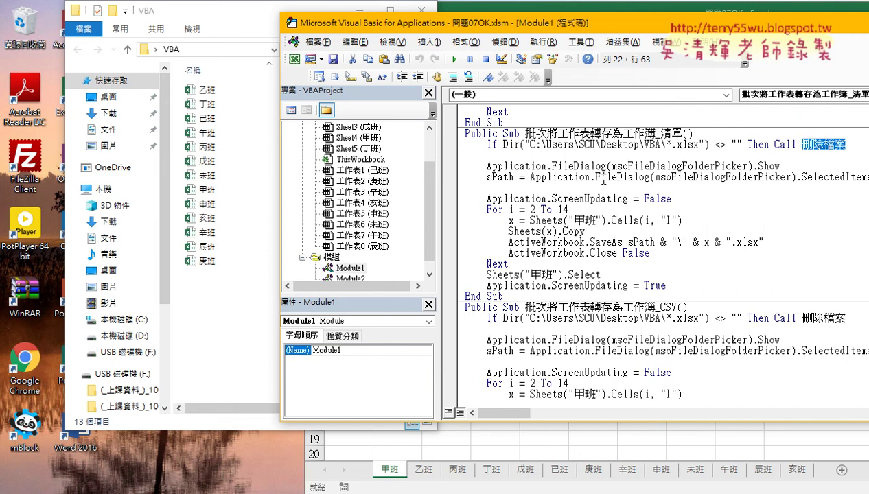
scroll(602, 180, "down", 4)
scroll(603, 206, "down", 4)
scroll(603, 238, "down", 4)
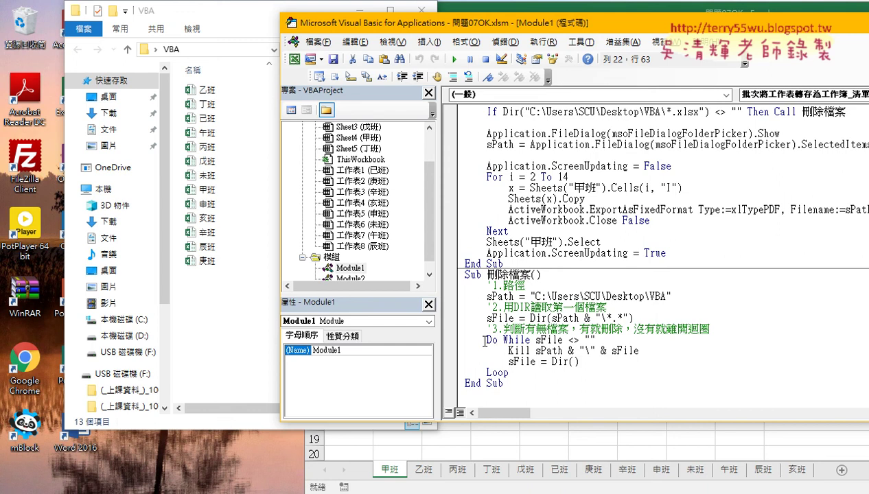
left_click_drag(486, 340, 532, 340)
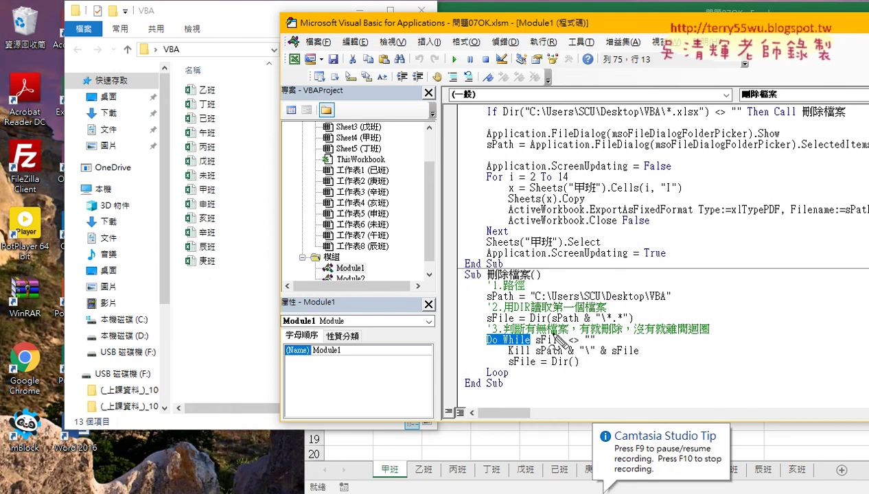
mouse_move(550, 323)
left_mouse_down()
mouse_move(533, 324)
mouse_move(552, 325)
left_mouse_up()
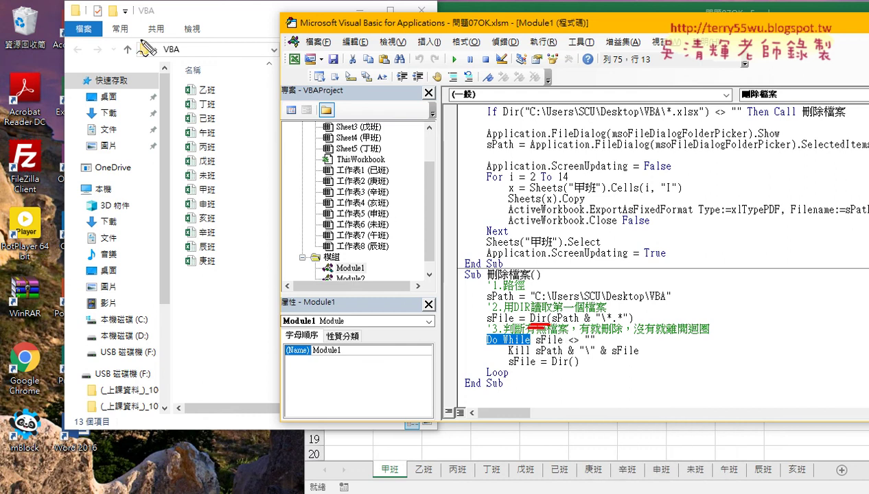
left_click_drag(193, 53, 151, 55)
left_click_drag(206, 295, 194, 297)
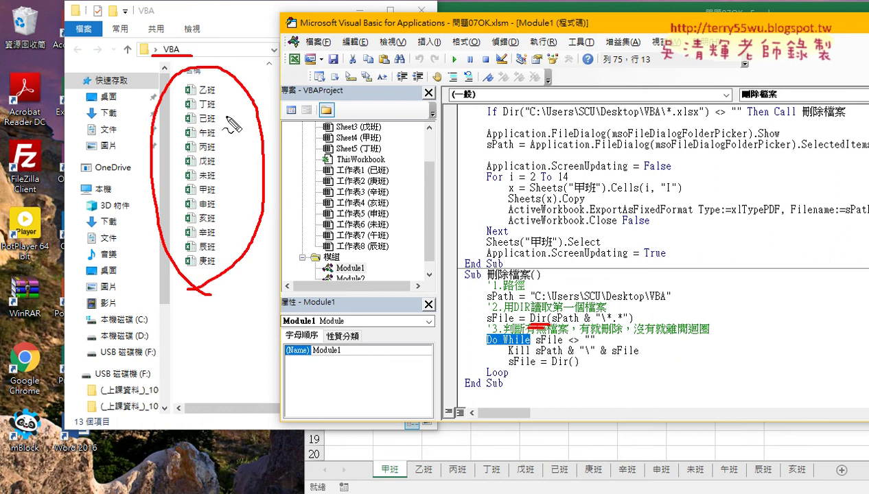
mouse_move(221, 96)
left_mouse_down()
mouse_move(197, 98)
mouse_move(190, 125)
left_mouse_up()
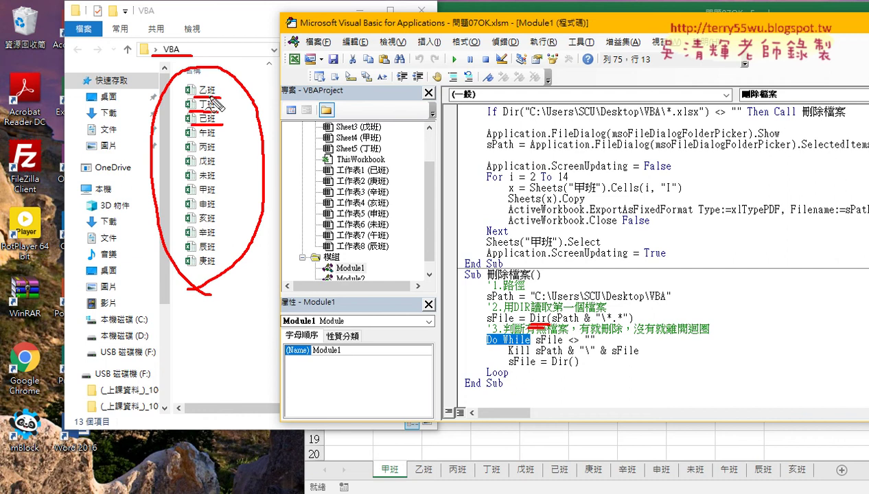
mouse_move(215, 83)
left_mouse_down()
mouse_move(207, 99)
mouse_move(234, 99)
left_mouse_up()
left_click_drag(509, 355, 531, 355)
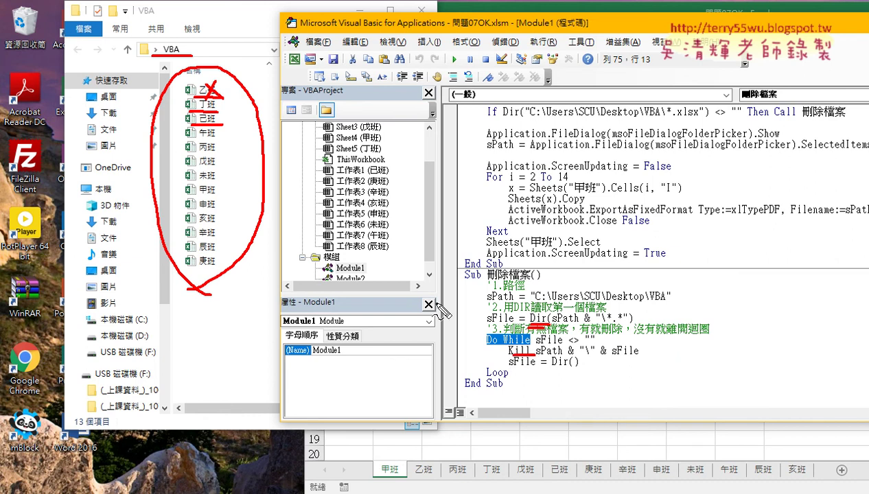
left_click_drag(551, 367, 579, 367)
left_click_drag(554, 319, 630, 319)
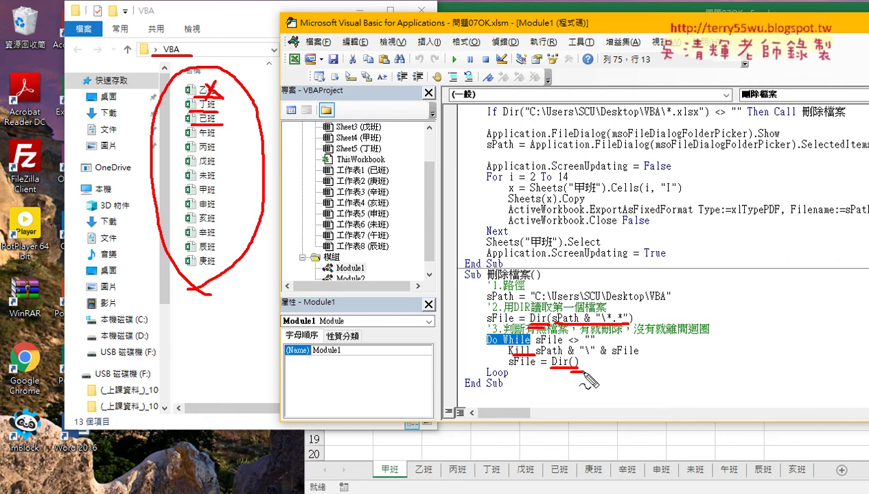
key("Escape")
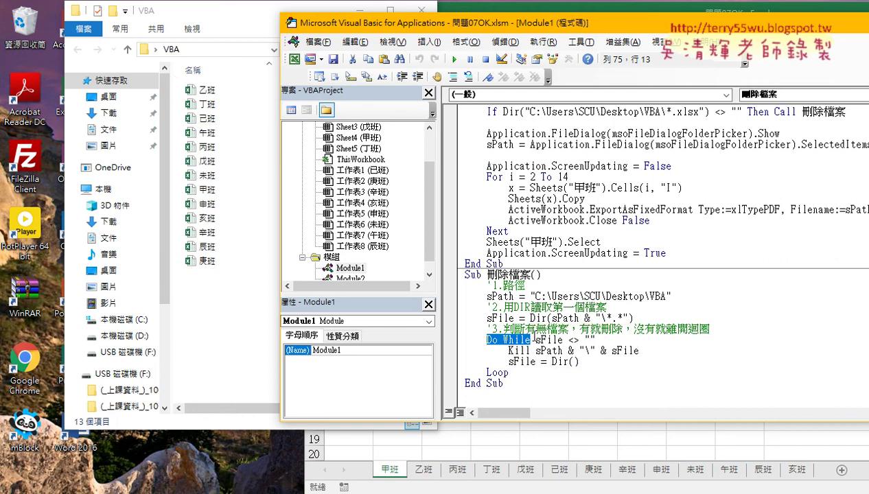
left_click_drag(535, 339, 595, 339)
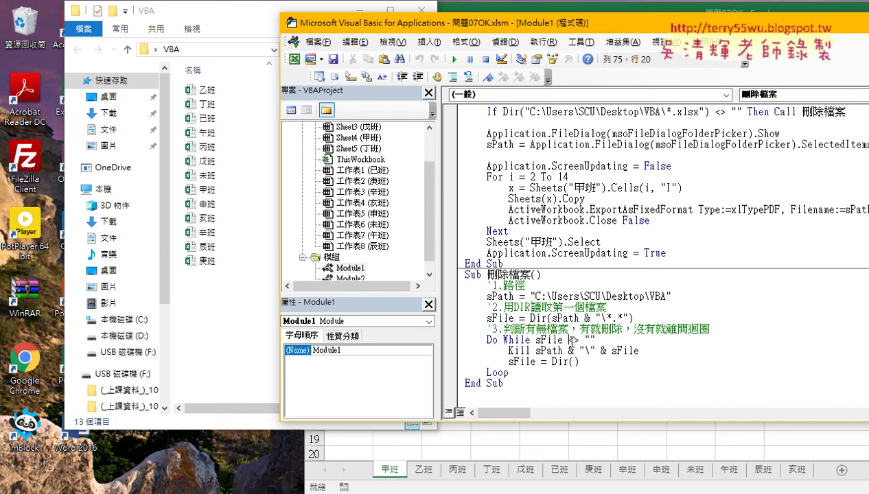
left_click_drag(568, 339, 594, 339)
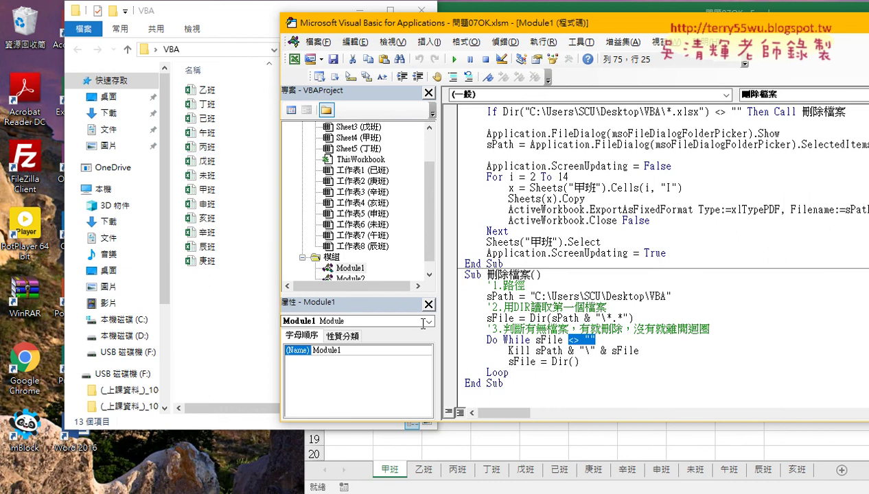
left_click(556, 361)
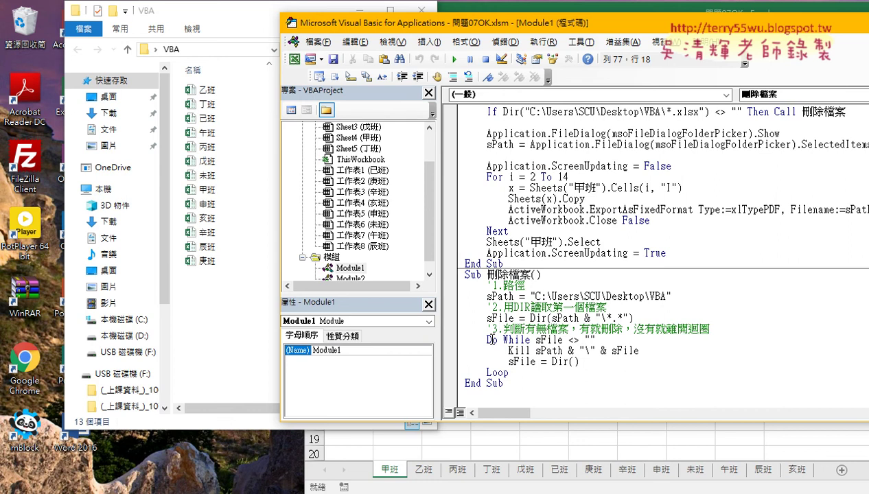
Run the 刪除檔案 sub to empty the VBA folder, then scroll back to the 清單 sub.
left_click_drag(486, 339, 529, 339)
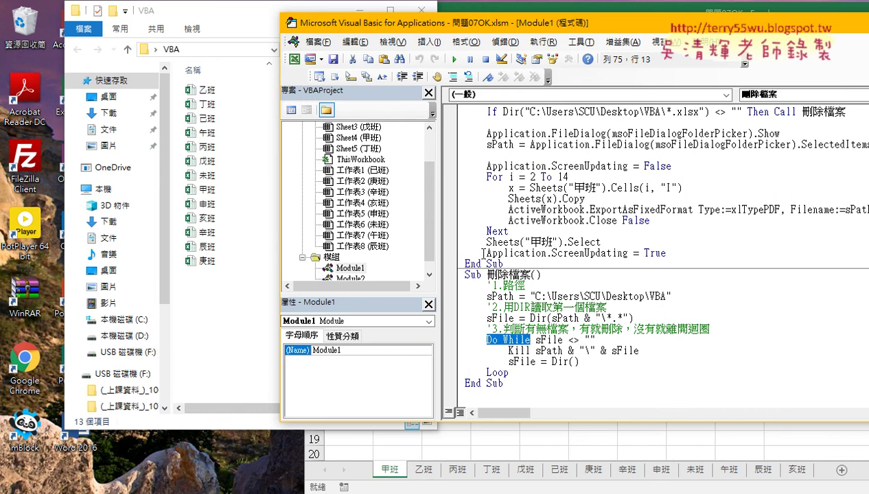
left_click(455, 60)
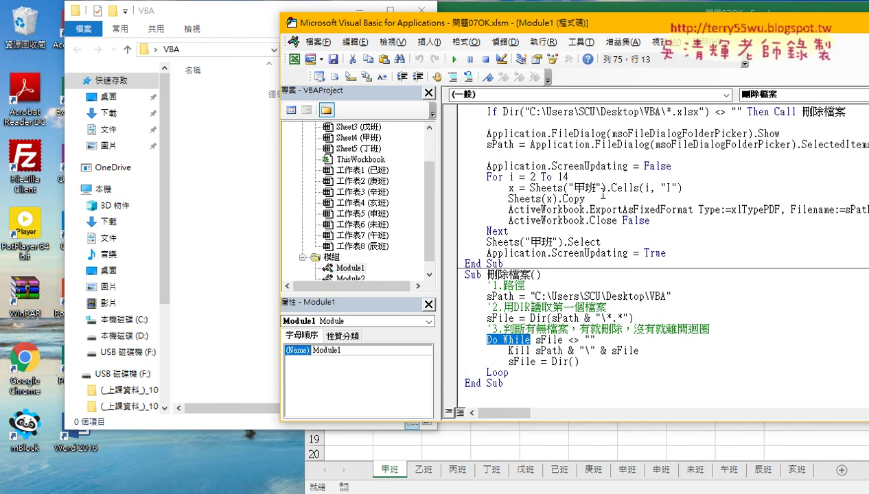
scroll(596, 207, "up", 6)
scroll(600, 209, "up", 4)
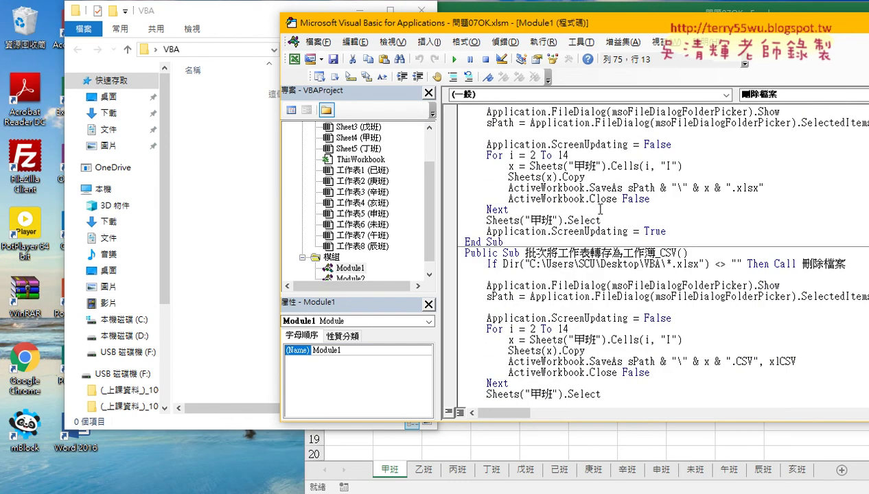
scroll(600, 209, "up", 3)
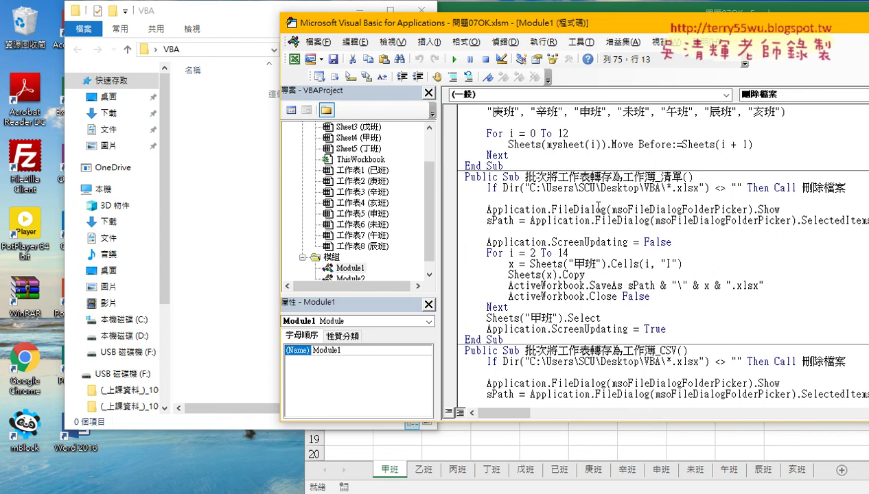
scroll(597, 206, "up", 2)
scroll(597, 206, "down", 1)
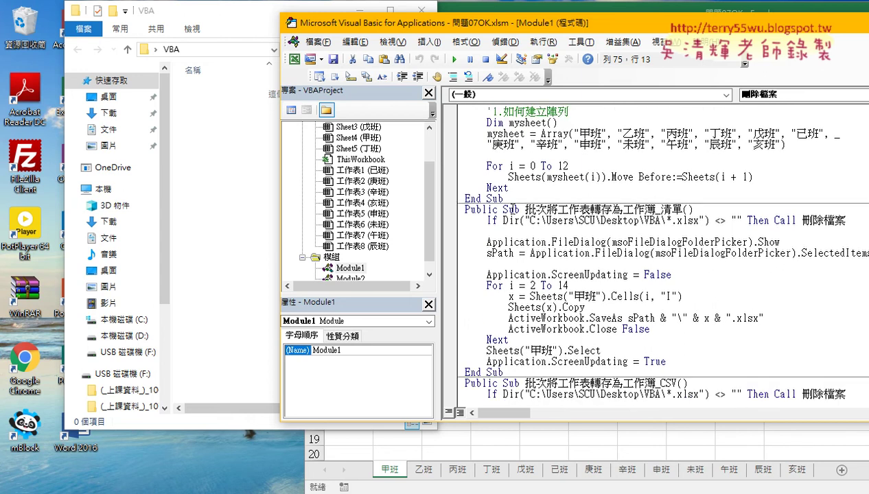
Remove the Public keyword and clear the body of the 清單 export procedure.
left_click_drag(502, 209, 457, 215)
key("Delete")
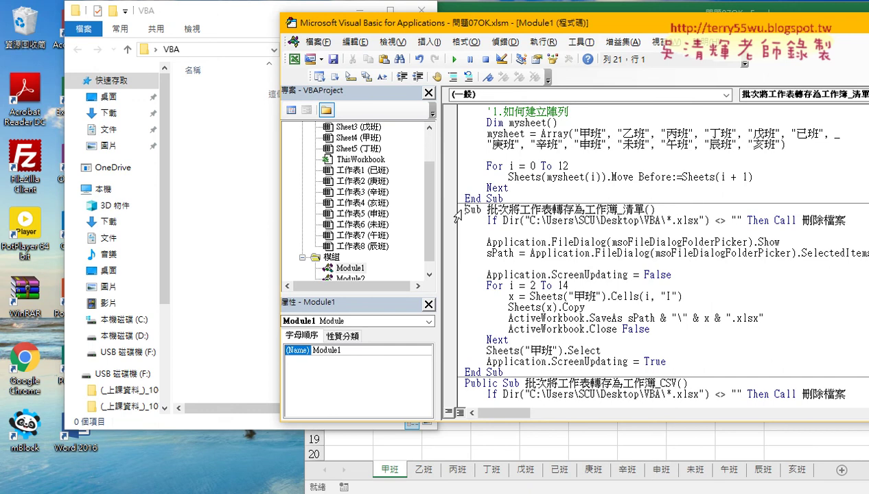
left_click_drag(486, 210, 523, 371)
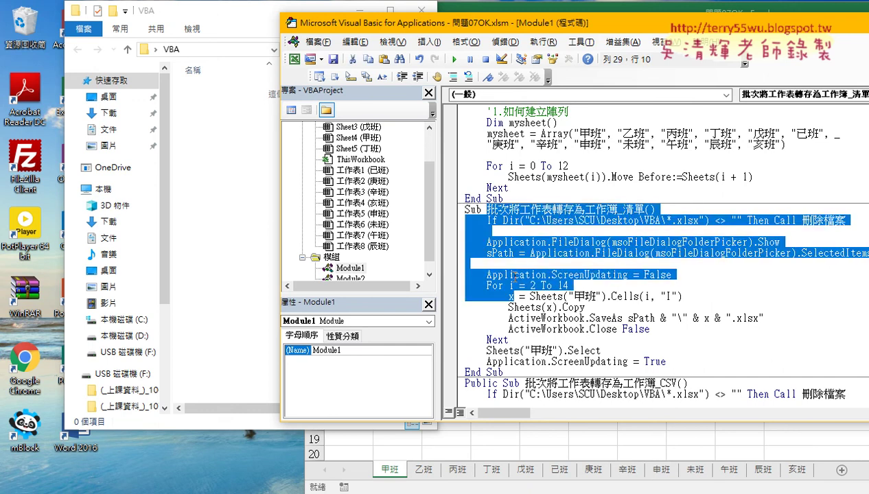
left_click_drag(643, 209, 627, 371)
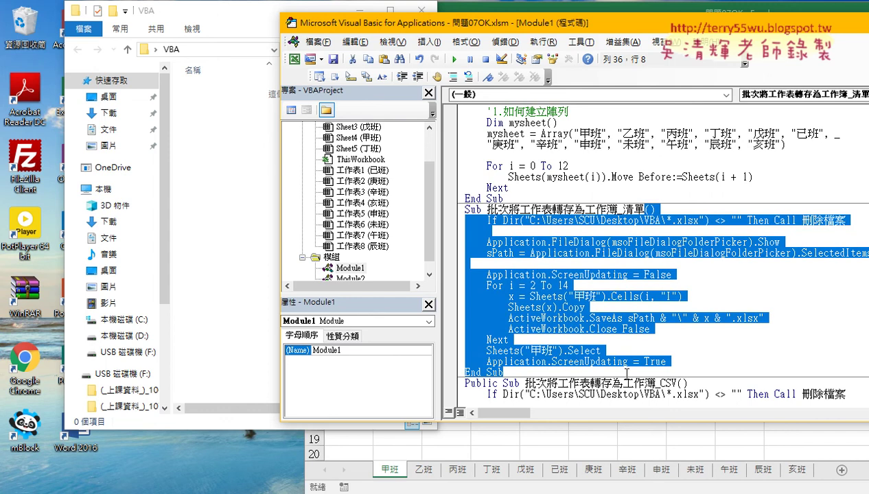
key("Delete")
key("Return")
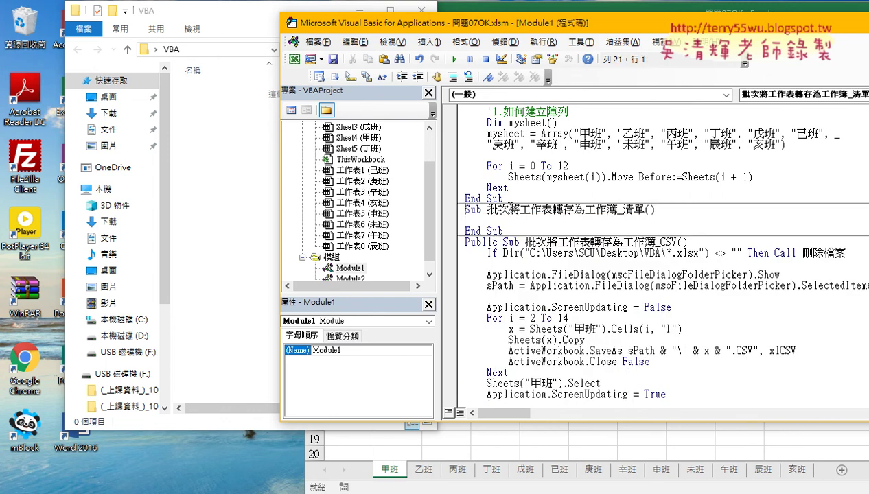
Rename the procedure to 工作表轉工作簿_清單 by deleting 批次將 and 存為.
left_click_drag(519, 210, 487, 209)
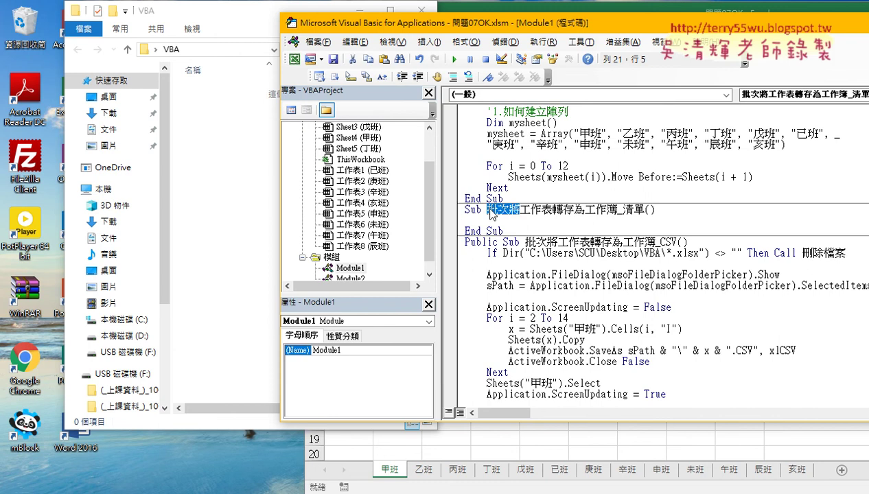
key("Delete")
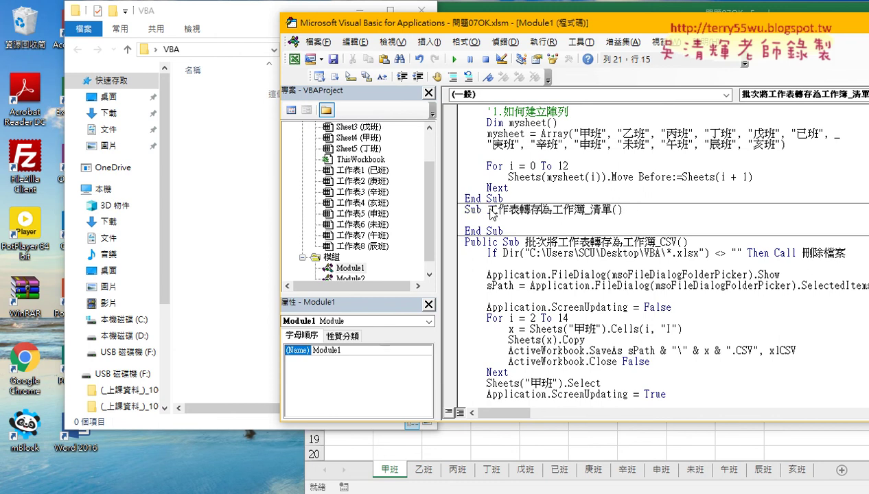
key("Delete")
key("Delete")
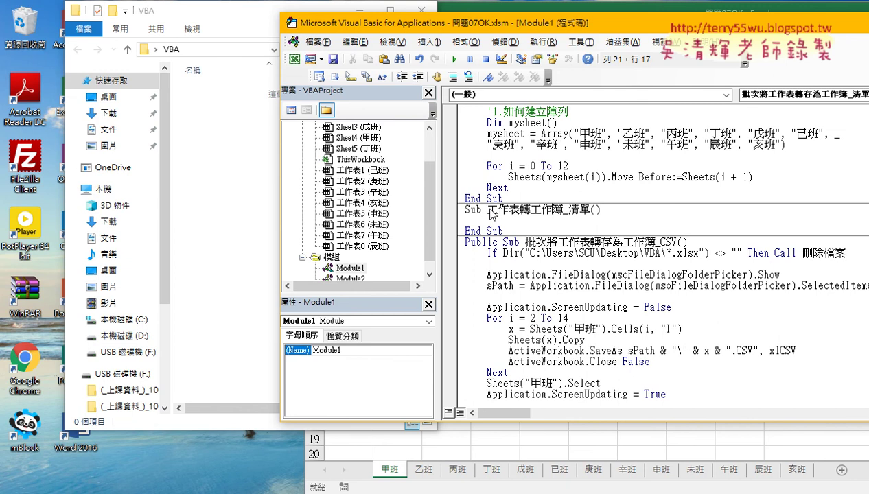
key("Down")
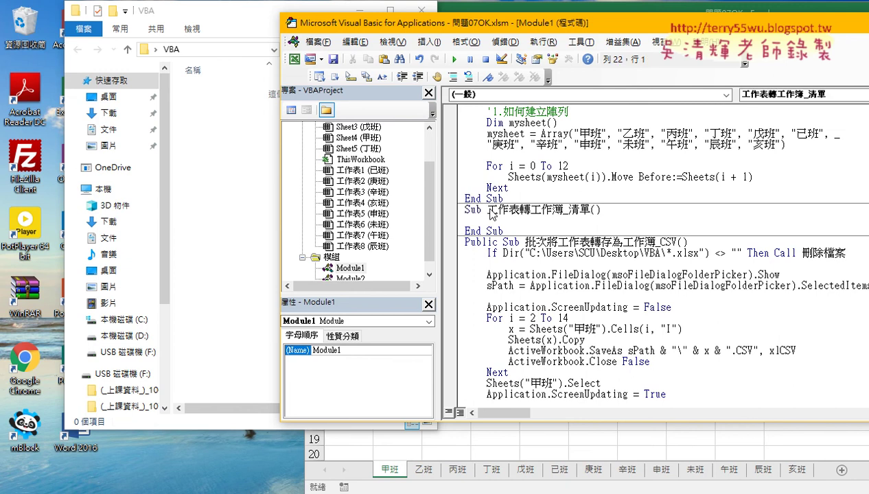
left_click_drag(487, 210, 561, 208)
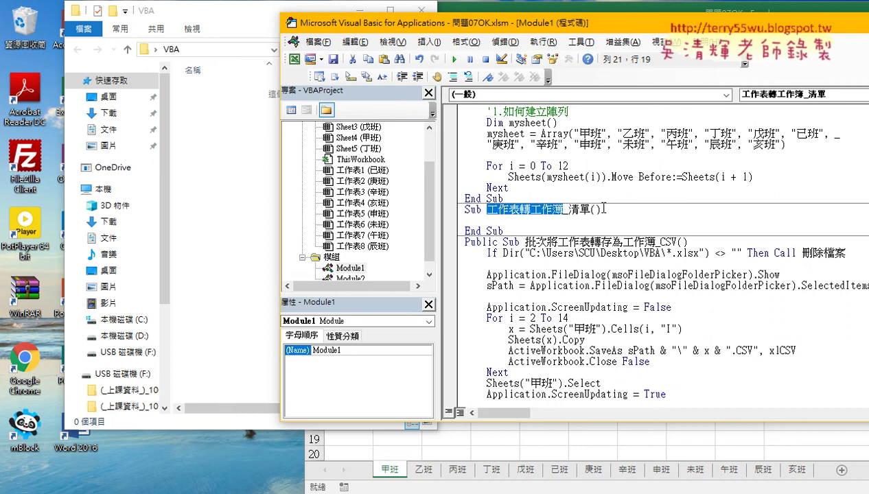
scroll(604, 208, "up", 3)
scroll(610, 205, "up", 1)
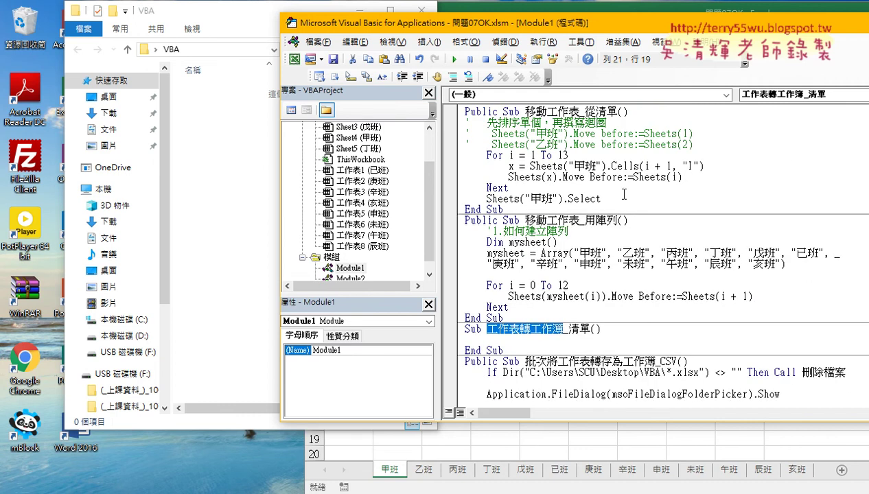
Copy the 移動工作表_從清單 loop and edit it to For i = 2 To 14, Cells(i, "I"), Sheets(i - 1).
left_click_drag(624, 197, 460, 155)
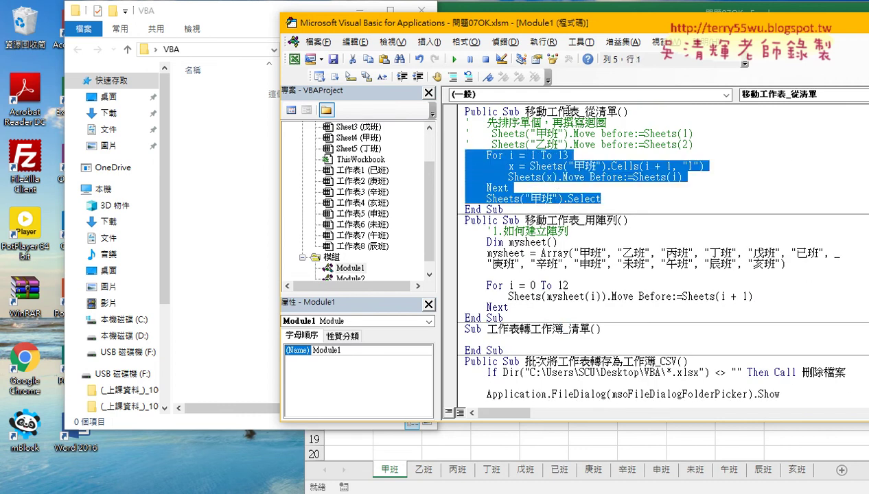
right_click(510, 163)
left_click(549, 188)
left_click(531, 167)
double_click(532, 155)
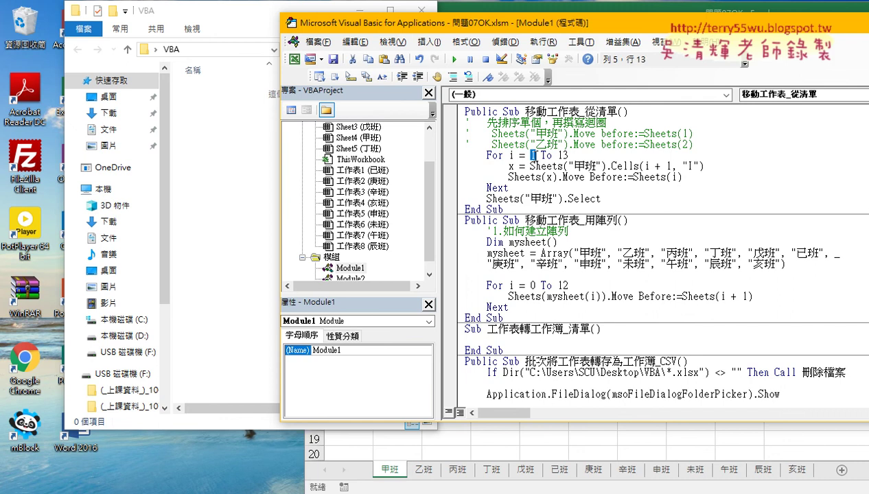
type("2")
left_click(536, 155)
type("4")
key("Down")
key("Right")
key("Right")
key("Right")
key("Right")
key("Right")
key("Right")
key("Right")
key("Right")
key("Delete")
key("Delete")
key("Delete")
key("Delete")
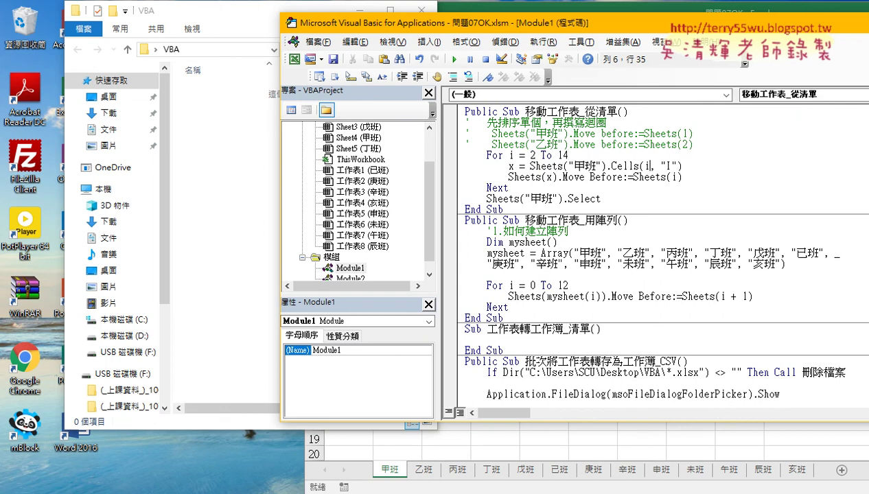
key("Down")
key("Right")
key("Right")
key("Right")
key("Right")
key("Right")
type("-")
type("1")
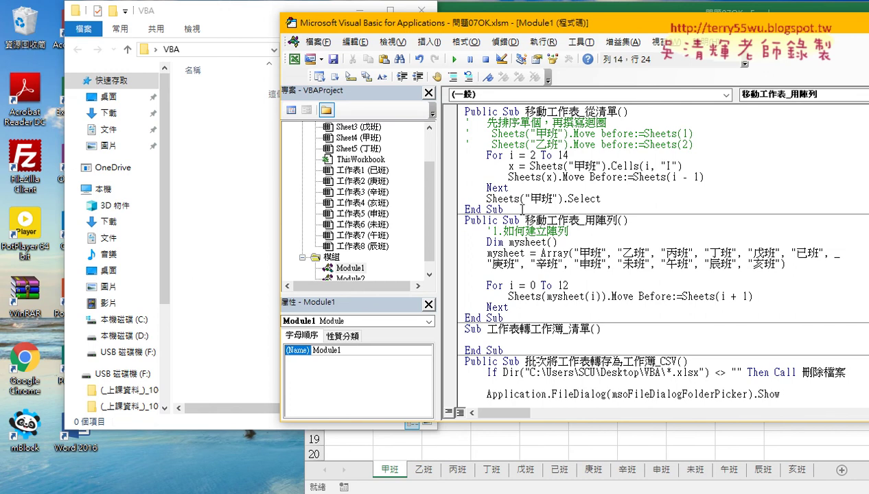
Copy the edited loop and paste it into the empty 工作表轉工作簿_清單 sub.
mouse_move(602, 198)
left_mouse_down()
mouse_move(444, 174)
mouse_move(446, 155)
left_mouse_up()
right_click(490, 167)
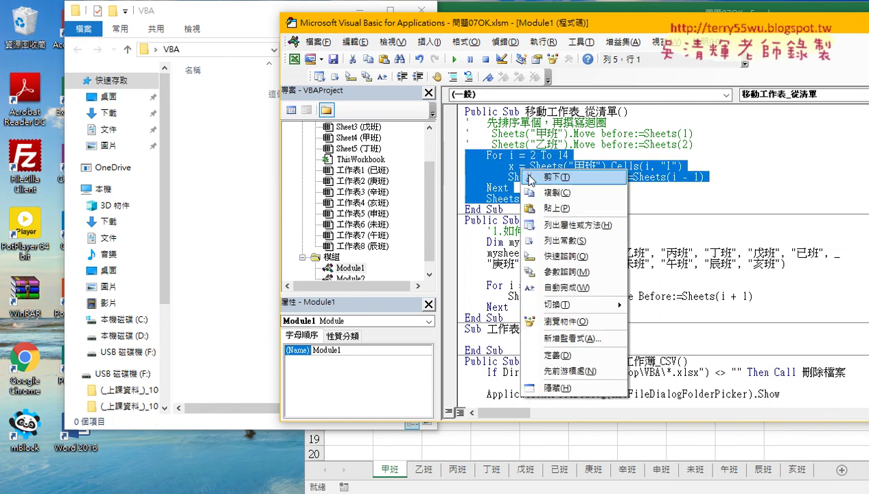
left_click(535, 191)
scroll(542, 199, "down", 2)
scroll(542, 199, "down", 6)
scroll(542, 199, "down", 3)
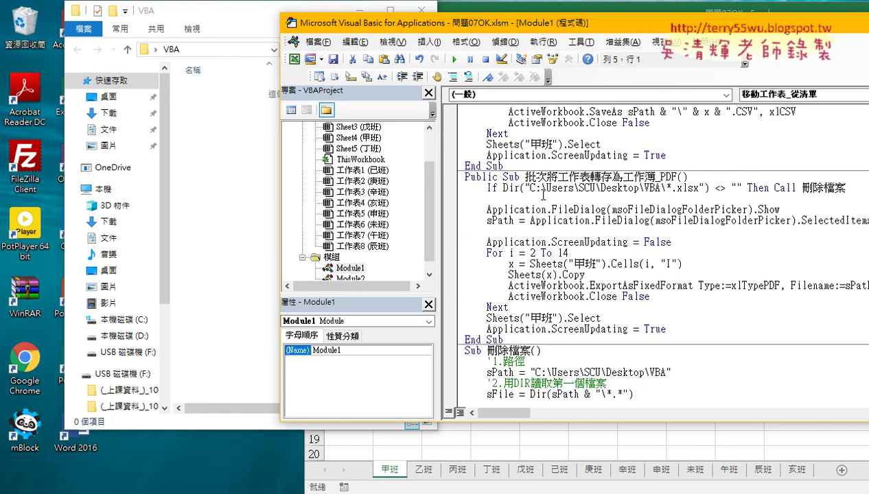
scroll(542, 197, "down", 2)
scroll(542, 195, "up", 4)
scroll(543, 195, "up", 5)
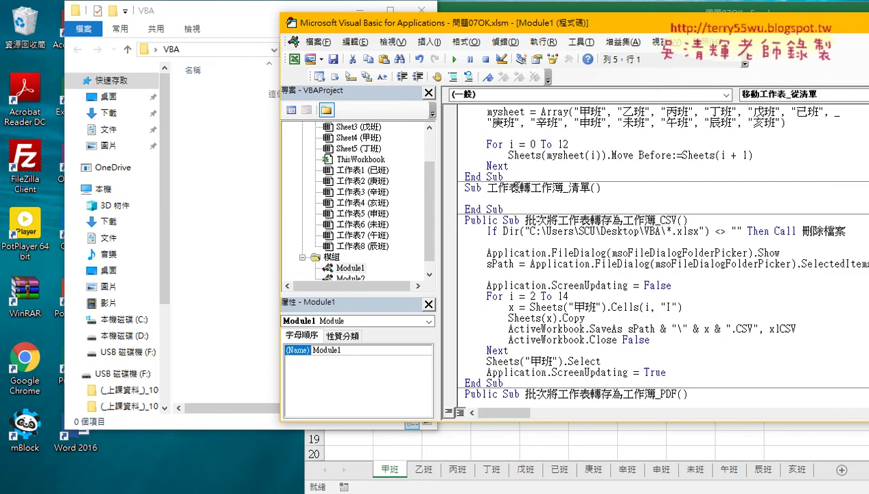
left_click(491, 199)
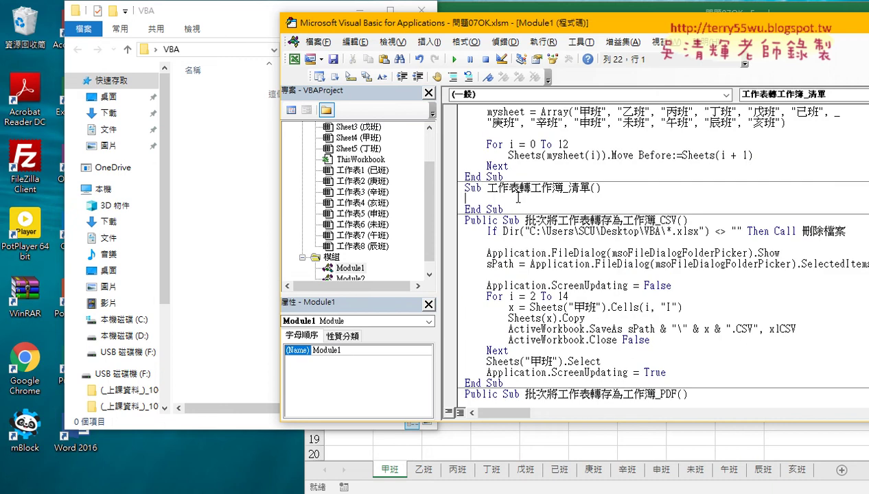
key("ctrl+v")
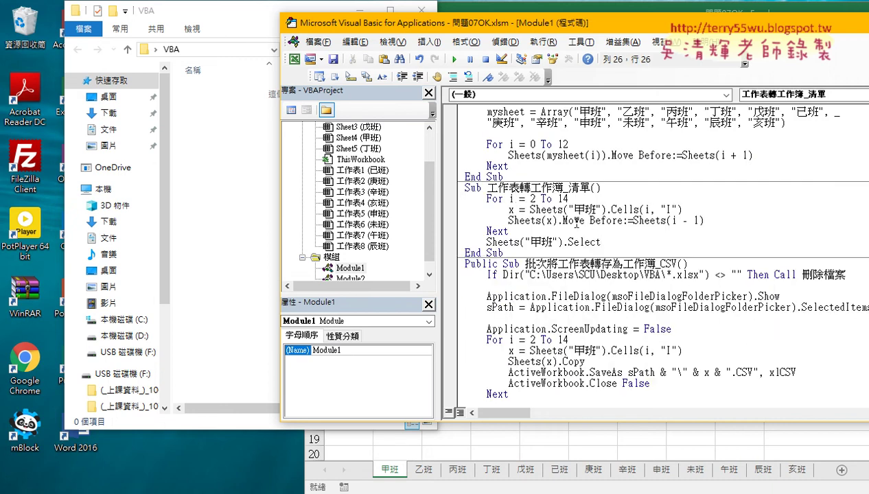
Replace Move Before:=Sheets(i - 1) with Copy so the loop line reads Sheets(x).Copy.
left_click_drag(562, 220, 723, 219)
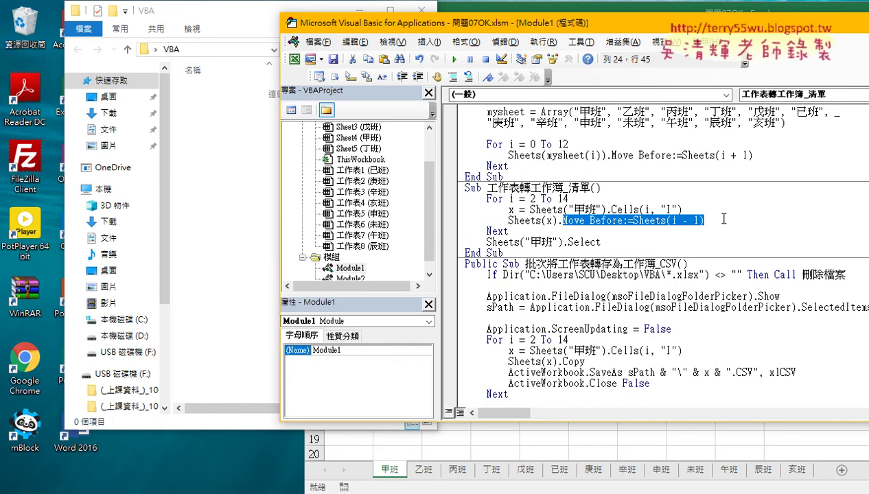
type("ㄒ")
key("BackSpace")
key("BackSpace")
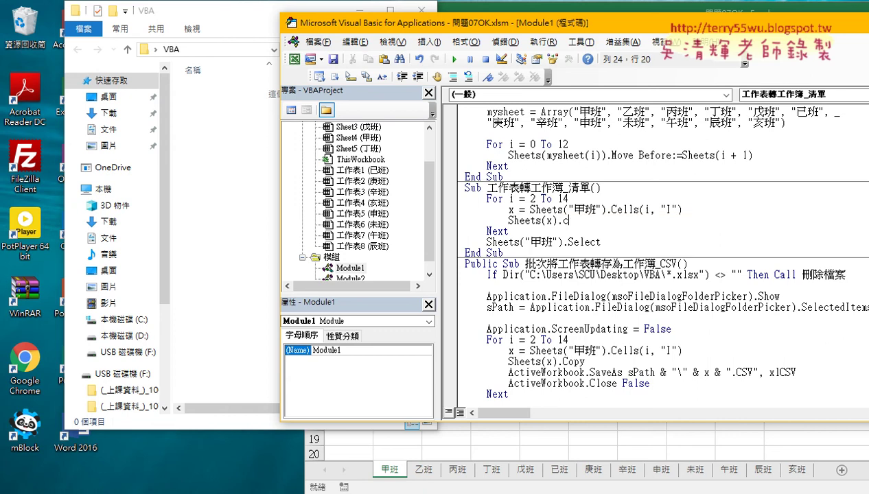
type("copy")
key("Down")
key("Up")
Check the Excel workbook and the still-empty VBA folder in Explorer.
mouse_move(283, 493)
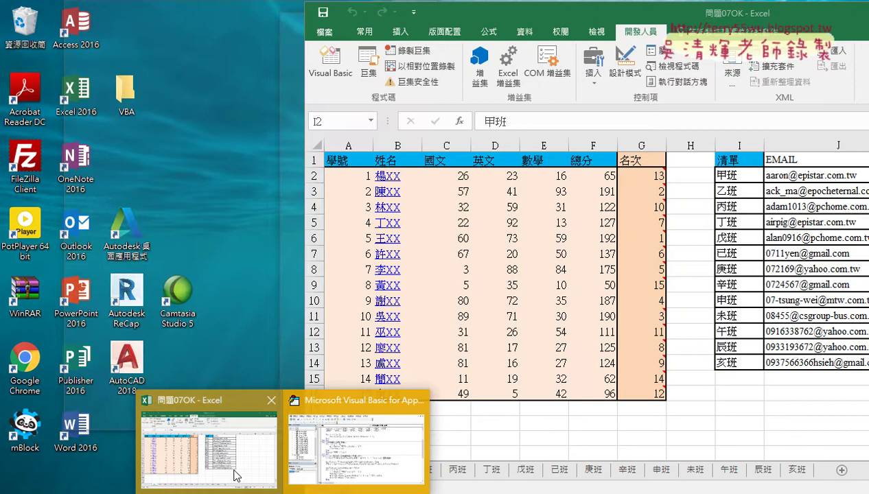
left_click(232, 468)
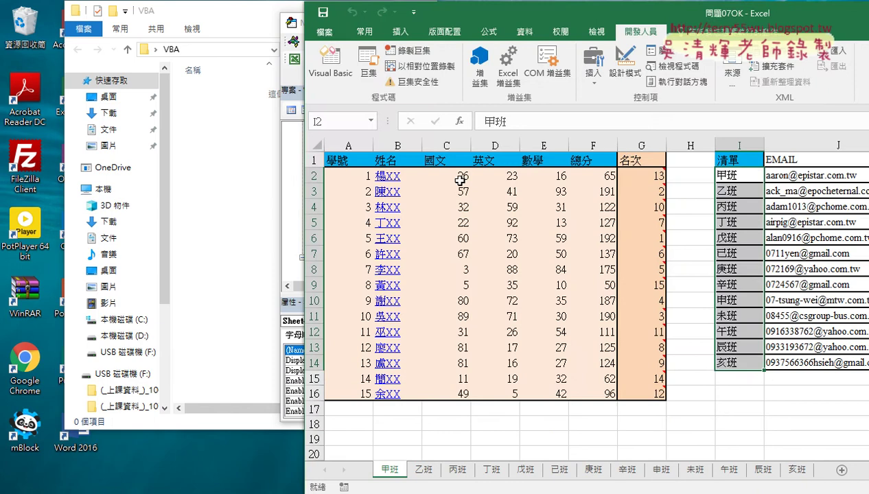
left_click(292, 211)
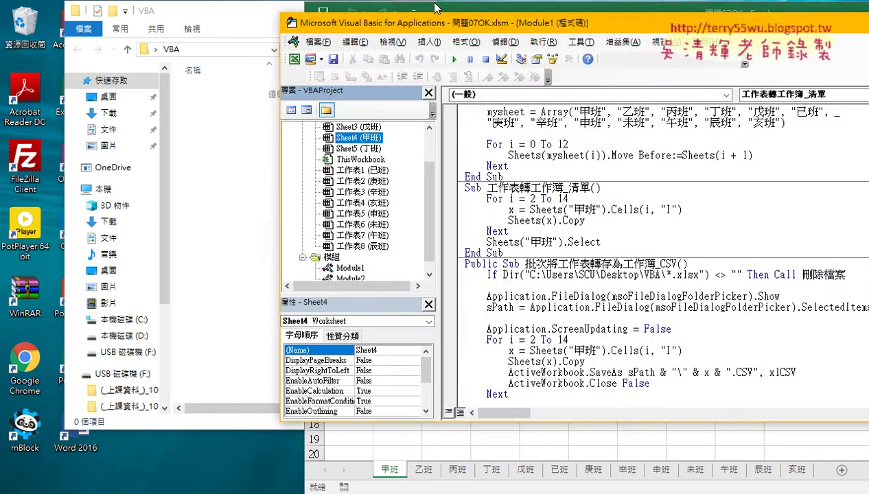
key("alt+F11")
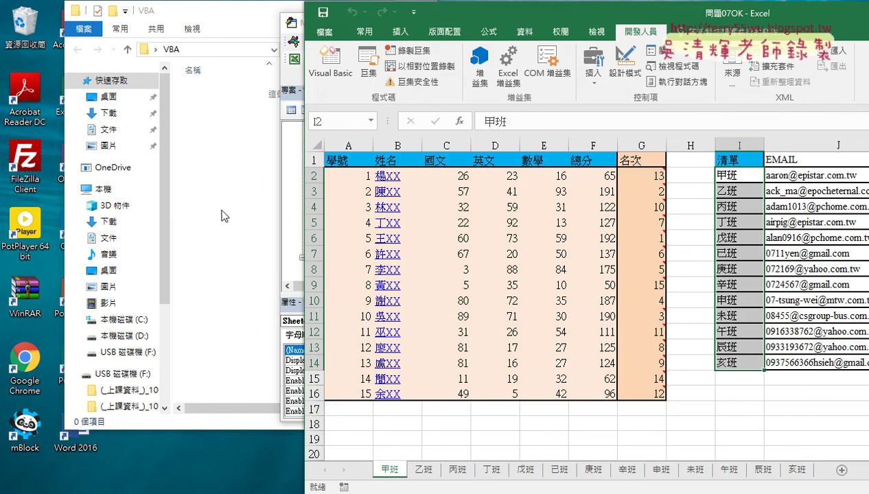
left_click(223, 214)
Back in the VBA editor, insert a blank line after Sheets(x).Copy.
left_click(284, 493)
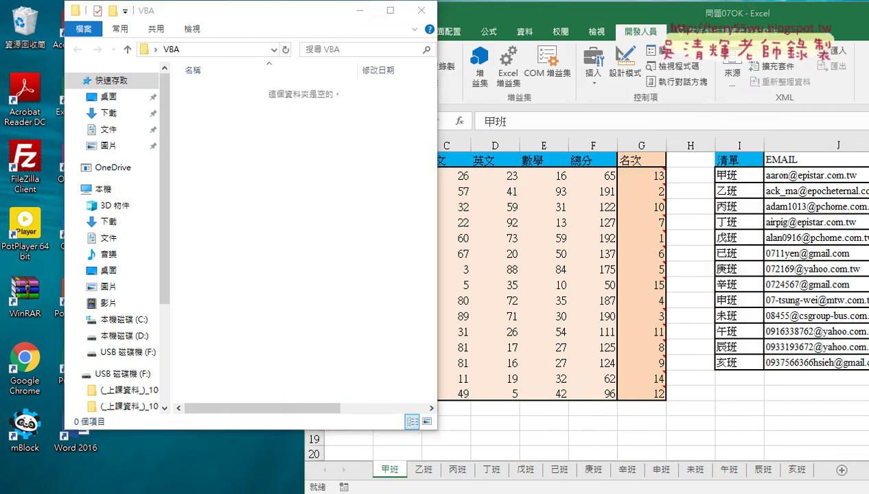
left_click(317, 468)
left_click(589, 217)
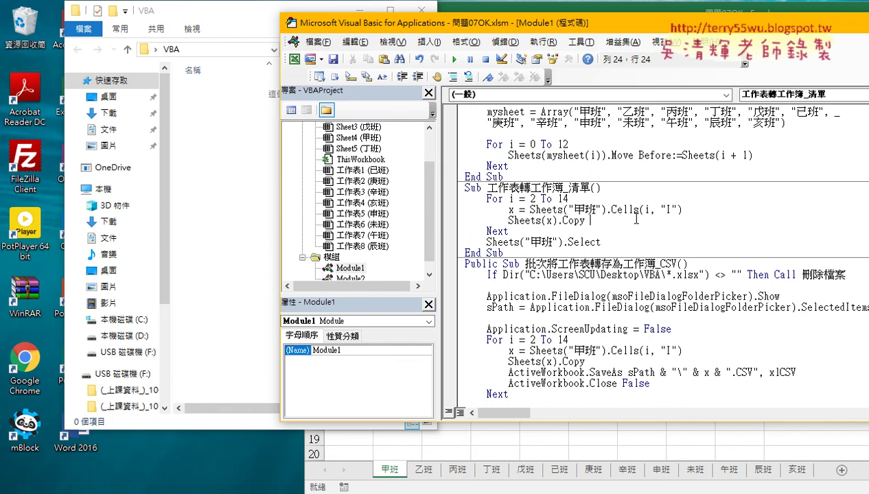
key("Return")
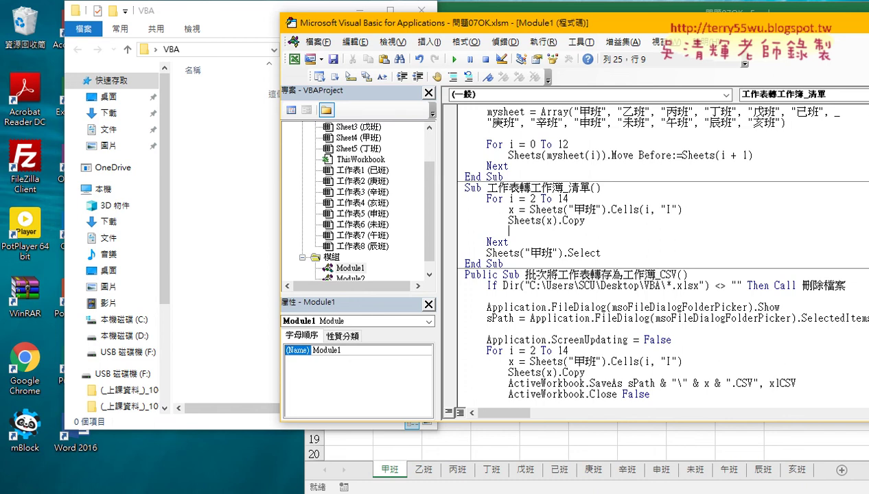
Set a breakpoint on Next and step with F8 until Sheets(x).Copy copies 甲班 to a new workbook.
left_click(551, 220)
left_click(450, 241)
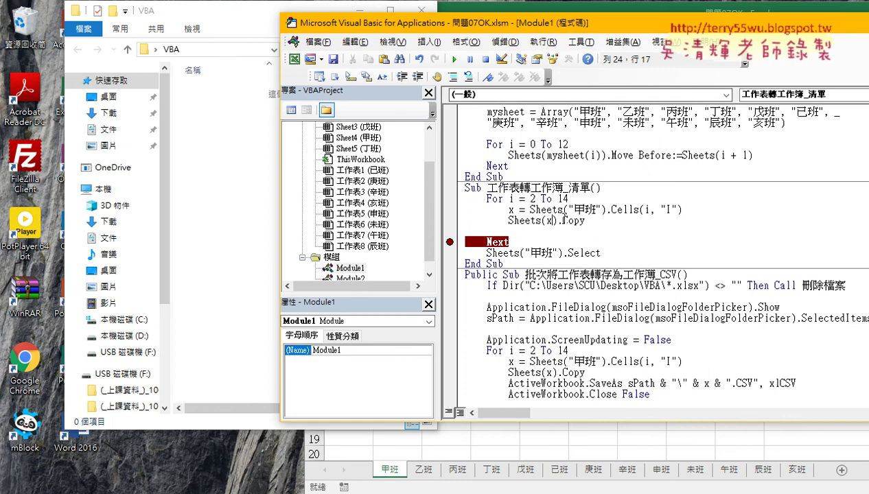
left_click(563, 221)
key("F8")
key("F8")
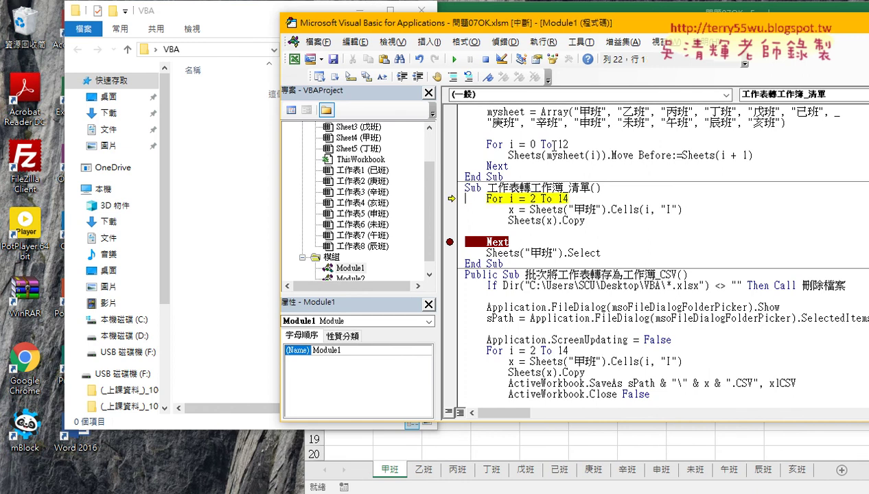
key("F8")
key("F8")
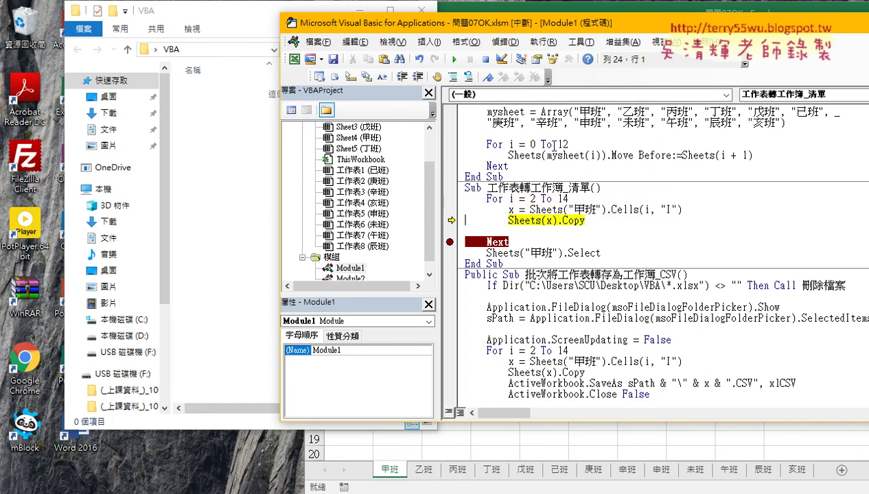
mouse_move(510, 213)
left_click(593, 219)
key("F8")
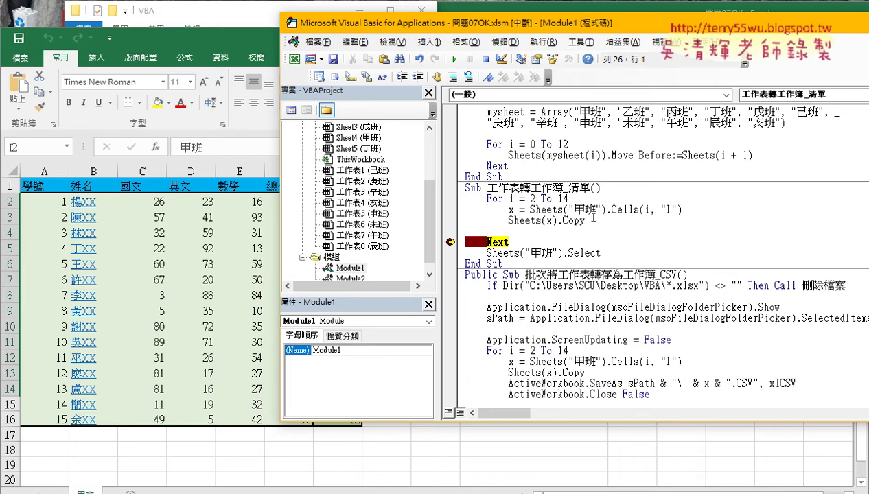
Bring 活頁簿27 forward and mark its single 甲班 sheet tab.
left_click(221, 35)
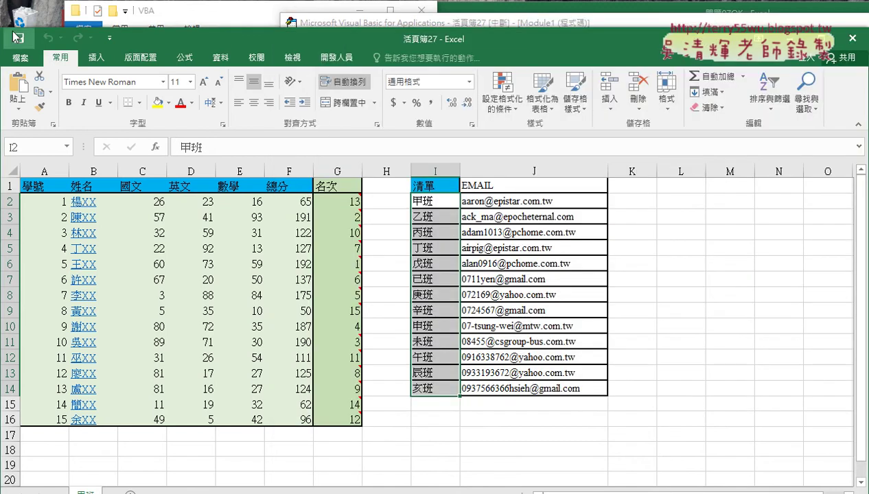
mouse_move(6, 36)
left_mouse_down()
mouse_move(397, 80)
mouse_move(331, 40)
left_mouse_up()
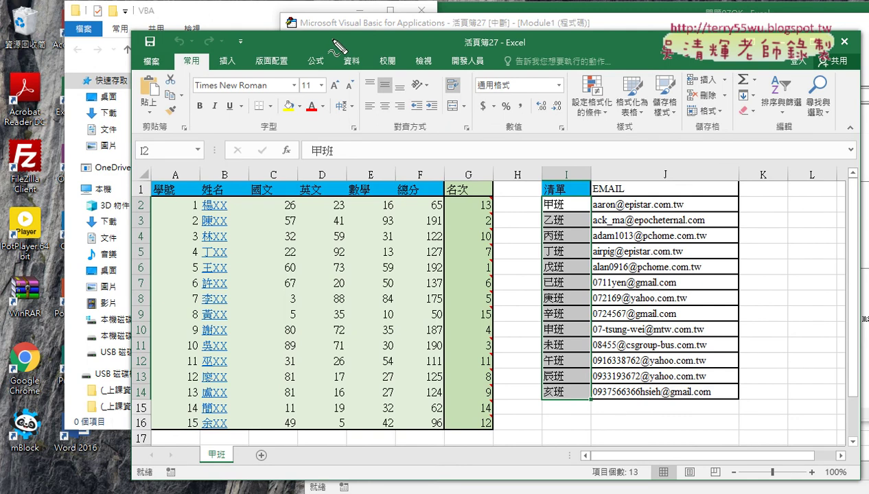
left_click_drag(503, 48, 466, 48)
left_click_drag(223, 461, 247, 436)
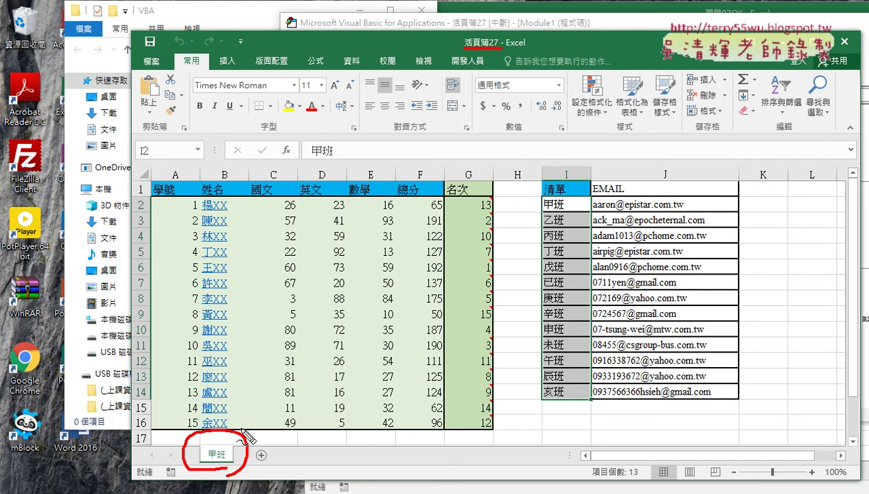
left_click_drag(295, 333, 232, 443)
left_click_drag(226, 406, 256, 431)
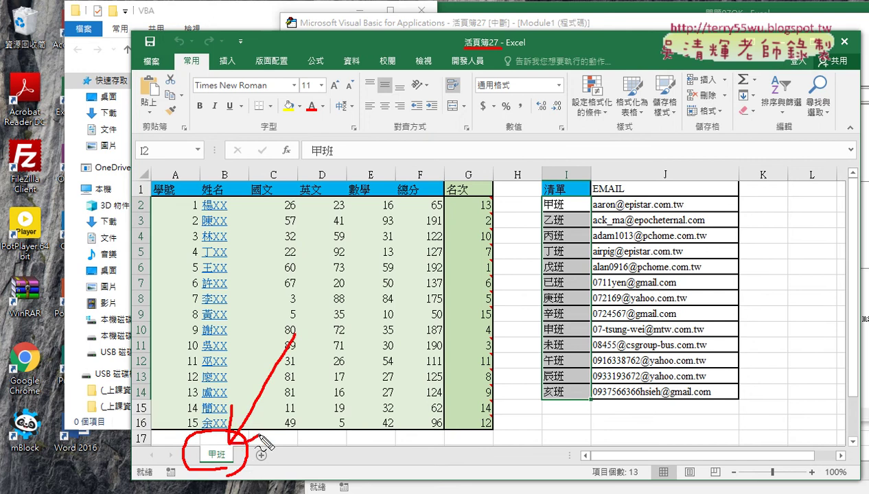
key("Escape")
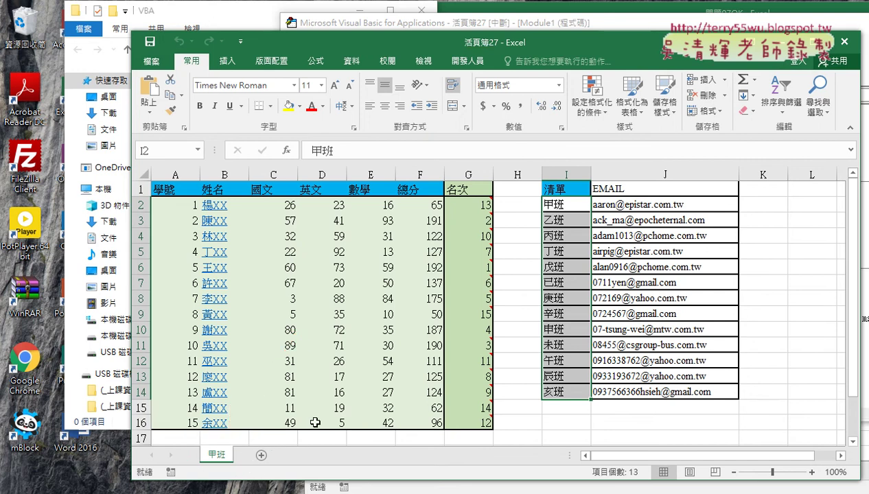
left_click_drag(337, 38, 317, 34)
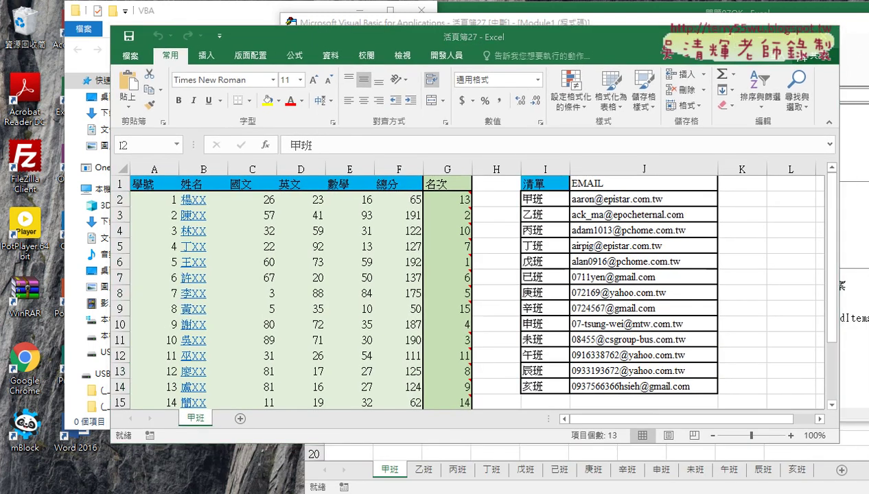
Bring 問題07OK forward and mark its 甲班 sheet as the source of the copy.
mouse_move(282, 491)
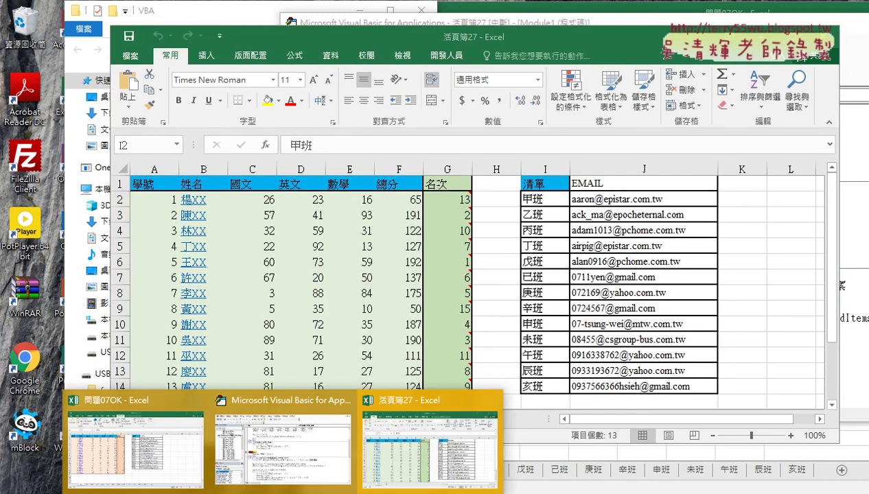
left_click(165, 477)
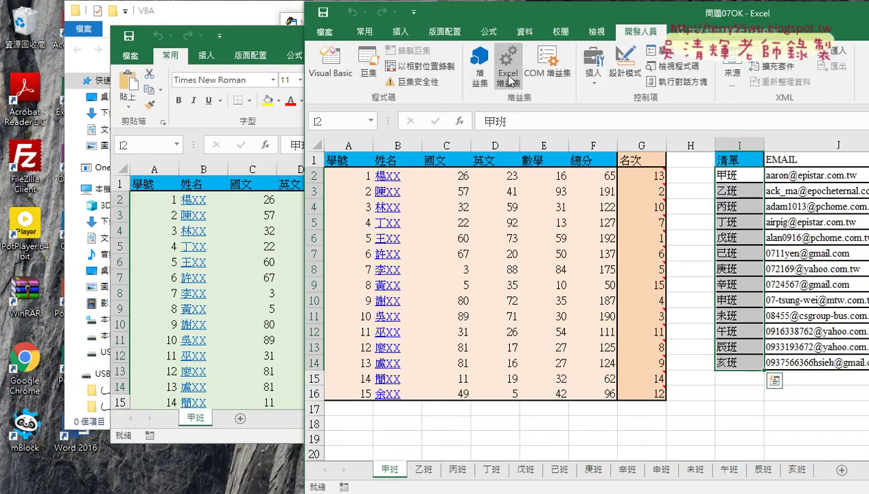
left_click_drag(502, 19, 440, 21)
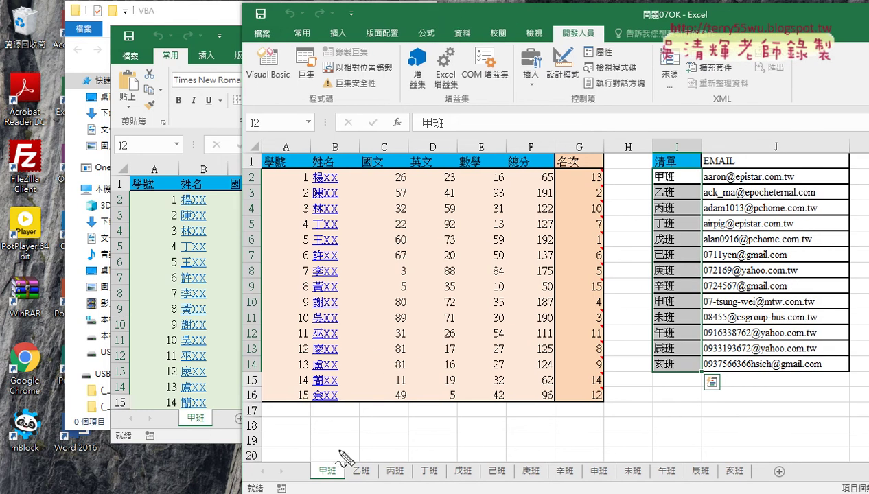
left_click_drag(345, 485, 340, 488)
mouse_move(308, 482)
left_mouse_down()
mouse_move(190, 424)
mouse_move(205, 434)
left_mouse_up()
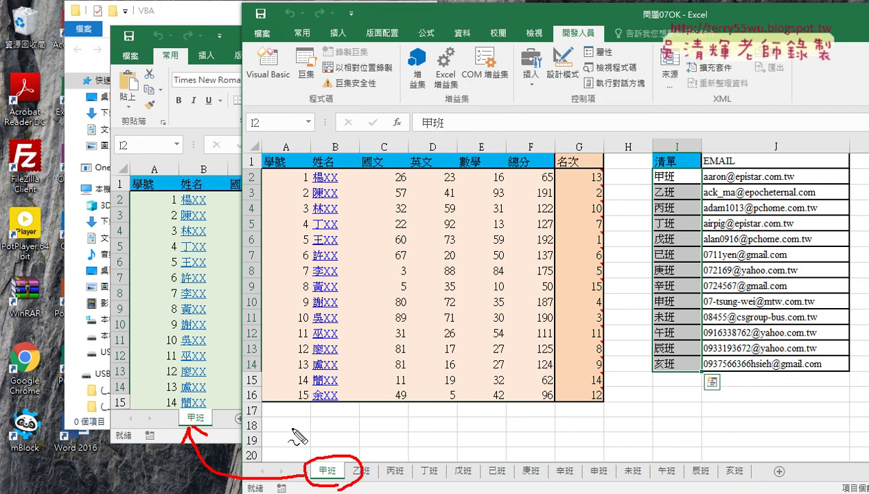
key("Escape")
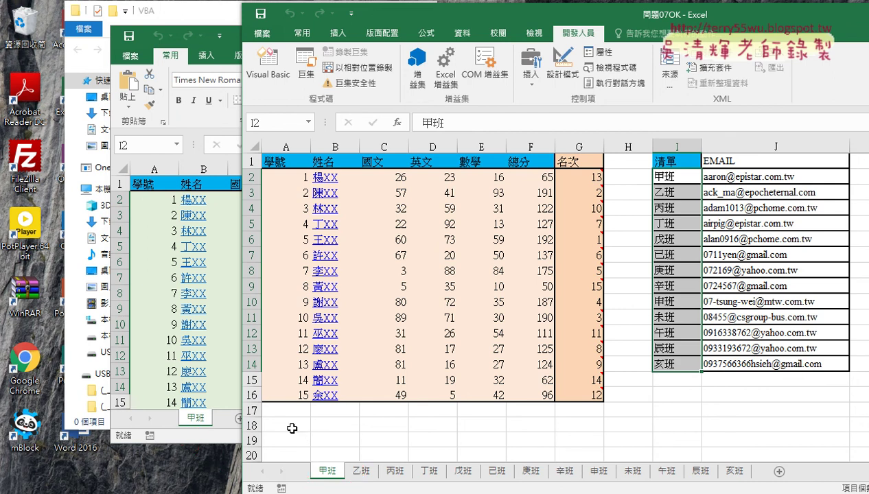
Move 活頁簿27 to the right and shift the code window beside it.
left_click(226, 37)
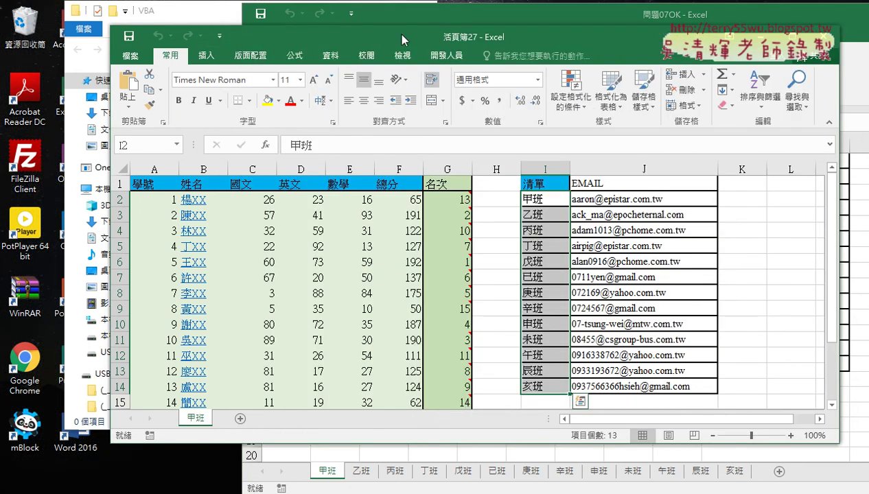
left_click_drag(402, 39, 534, 38)
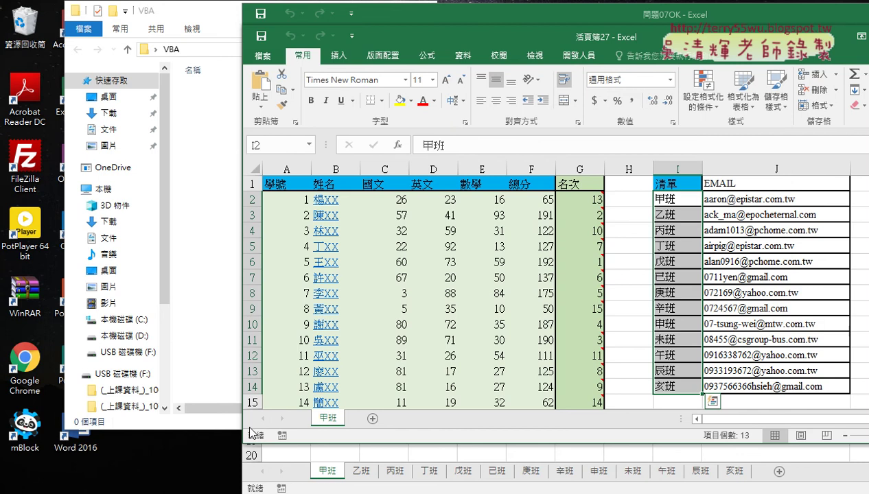
mouse_move(226, 484)
left_click(281, 472)
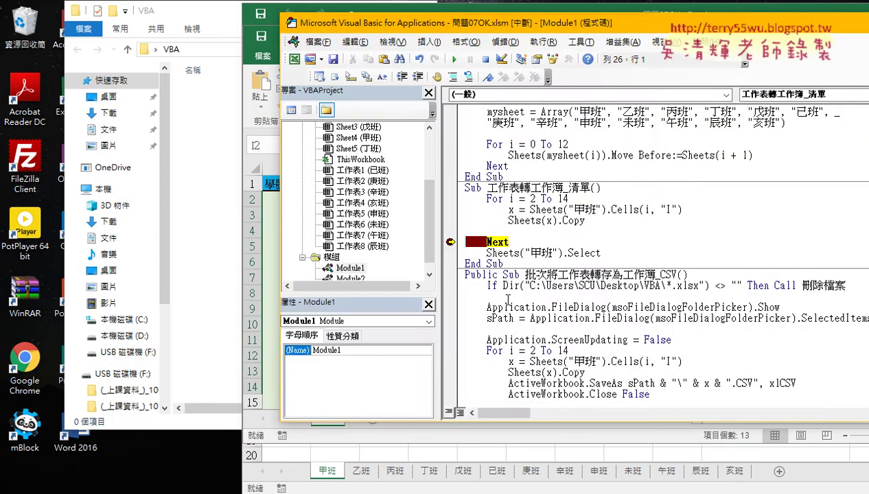
left_click(587, 234)
left_click_drag(313, 26, 398, 30)
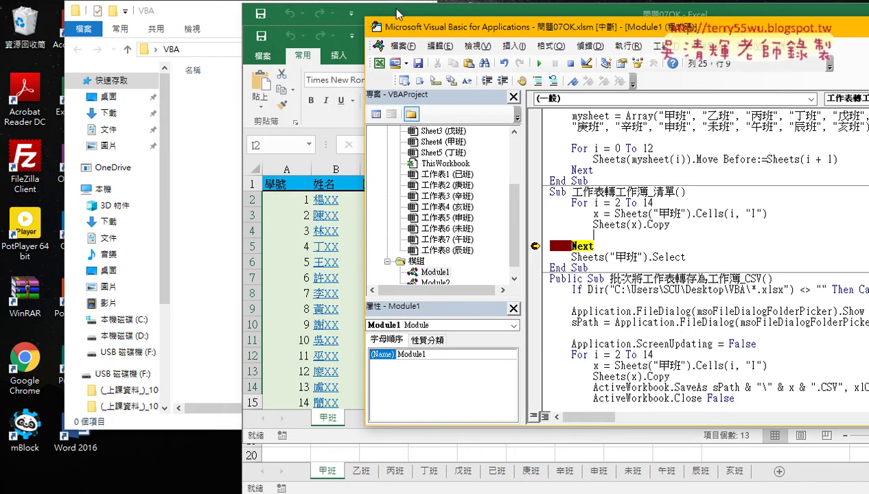
Reposition 活頁簿27 to the left and return to the macro code.
left_click(396, 14)
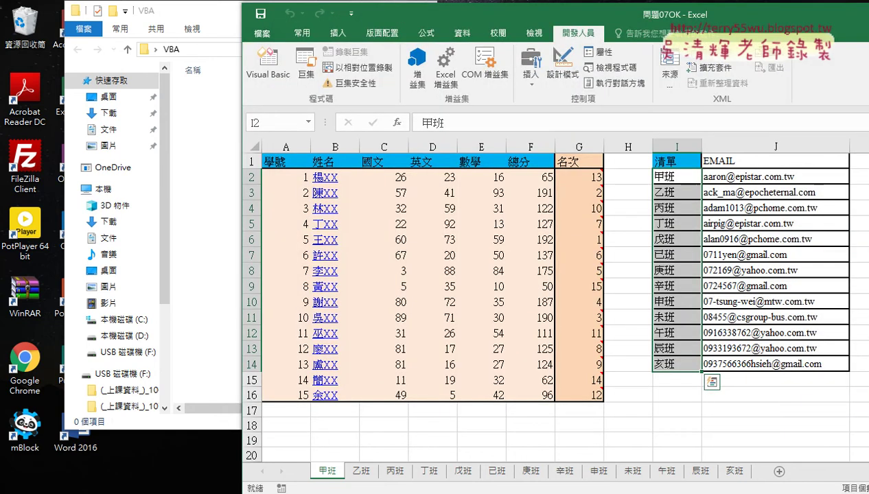
mouse_move(278, 489)
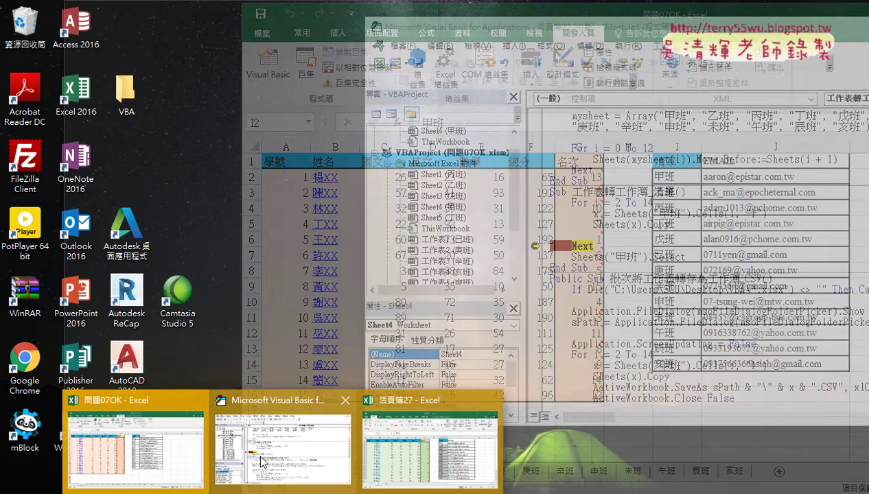
left_click(407, 453)
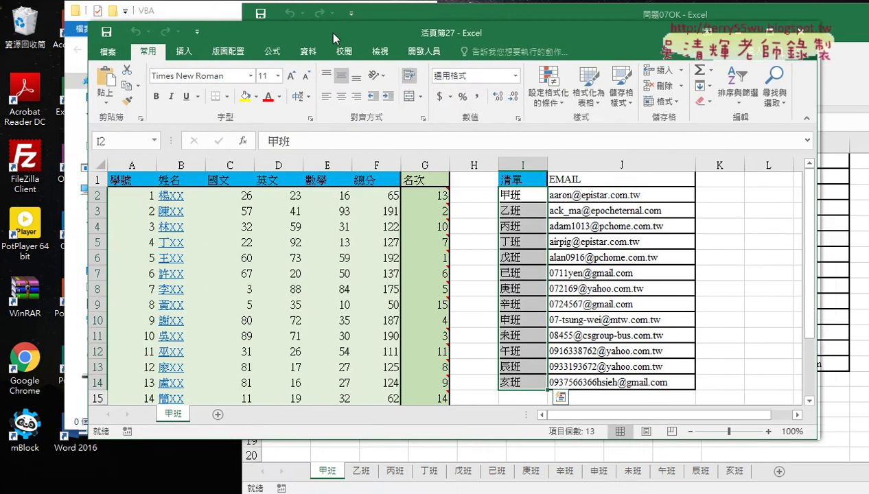
left_click_drag(490, 42, 309, 38)
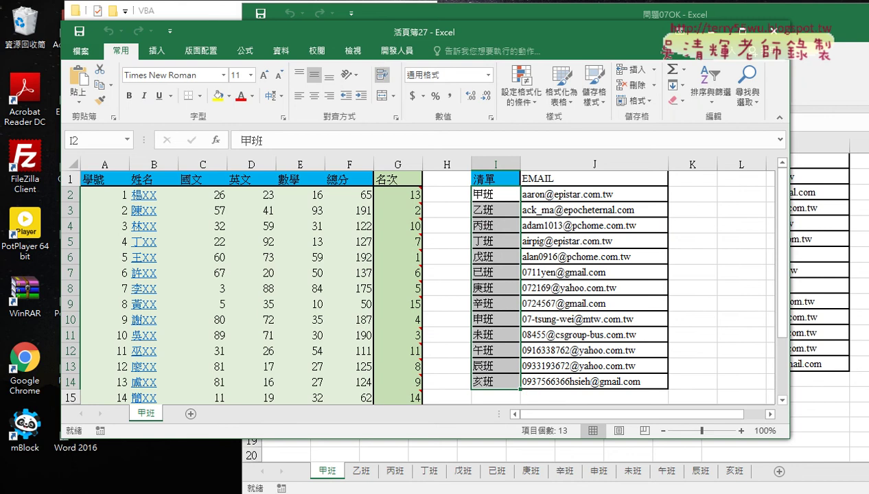
left_click(295, 492)
left_click(295, 474)
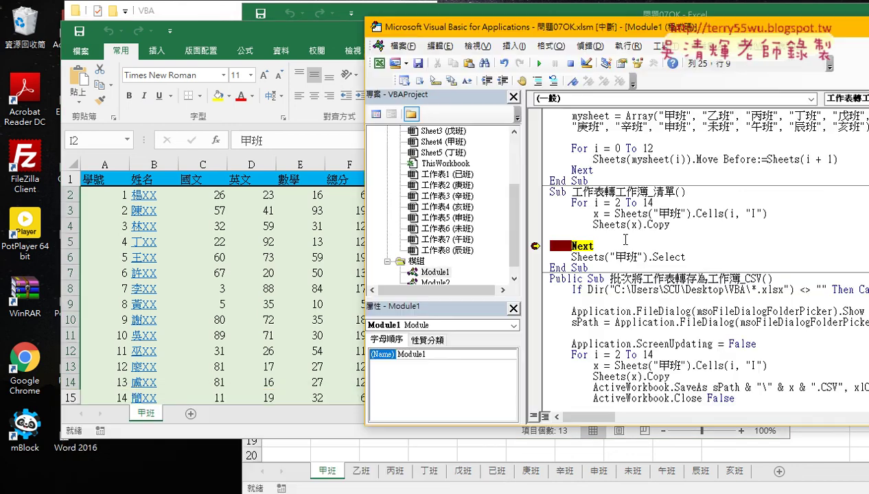
Type activeworkbook.s below the Copy line and look up SaveCopyAs in the reference document.
type("a")
type("c")
type("tive")
type("wo")
type("rk")
type("boo")
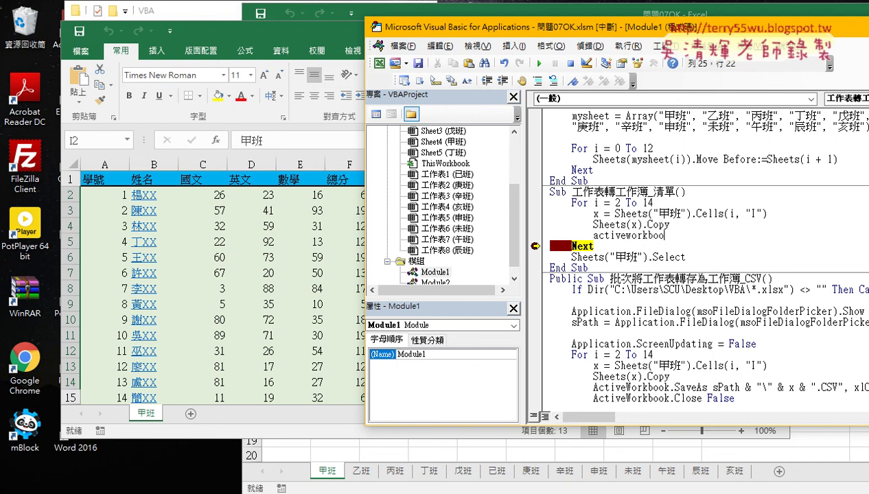
type("k")
type(".")
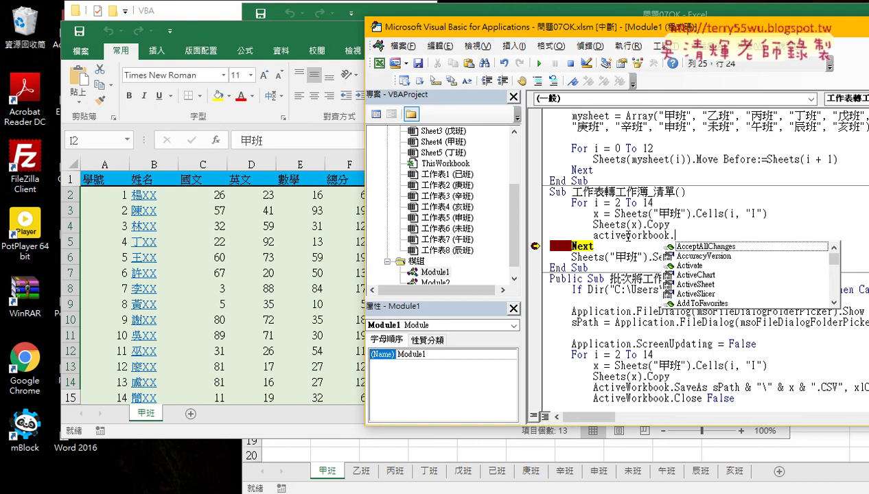
type("s")
key("Down")
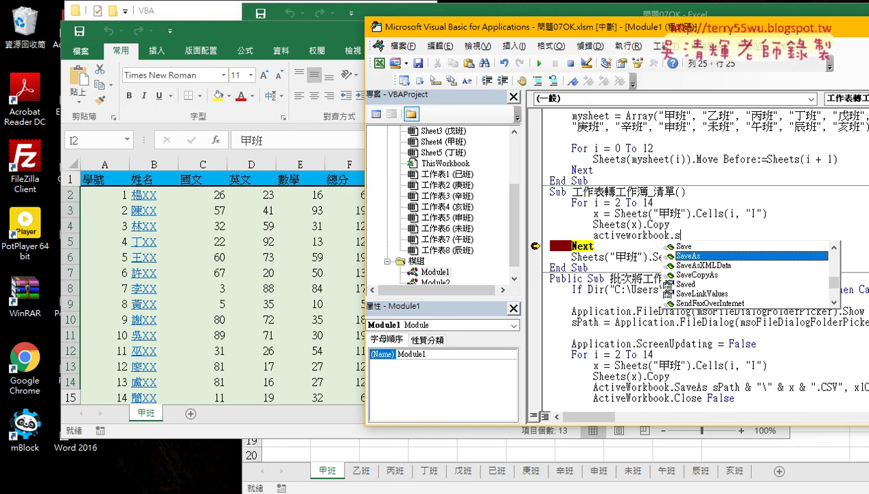
key("Down")
key("Down")
key("Up")
key("Up")
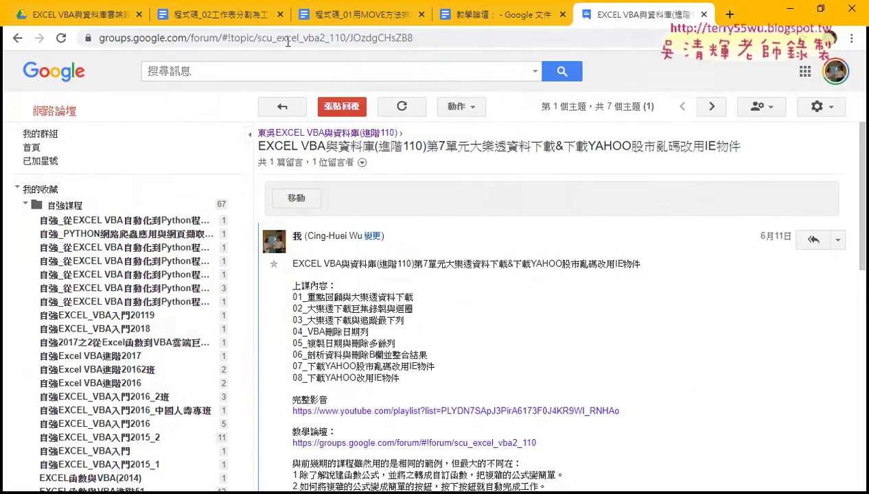
left_click(227, 15)
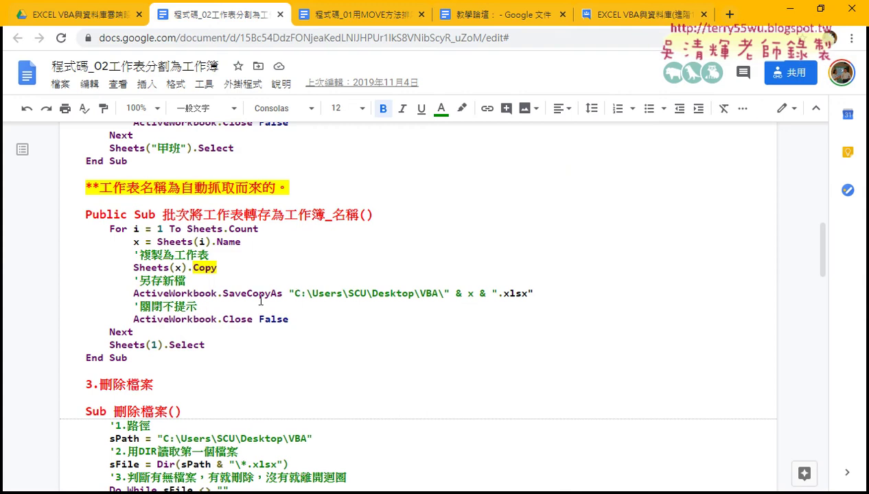
double_click(227, 293)
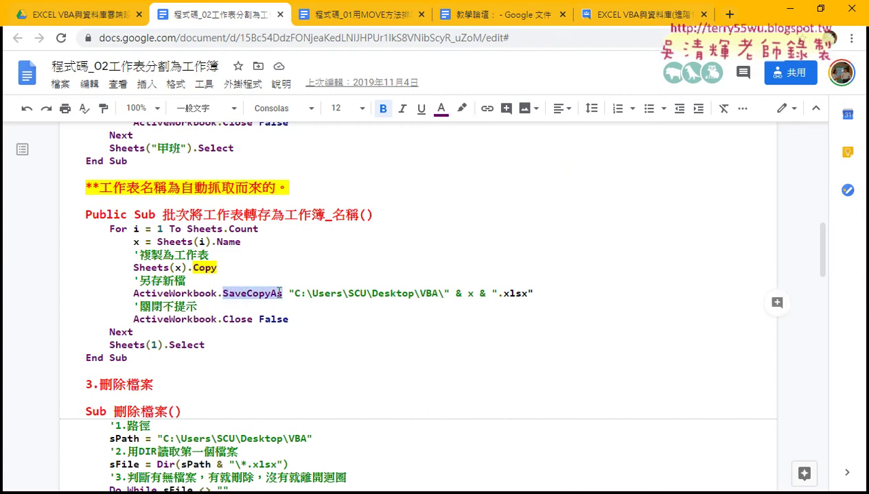
Complete the line as activeworkbook.SaveCopyAs followed by an opening quote for the file name.
left_click(790, 8)
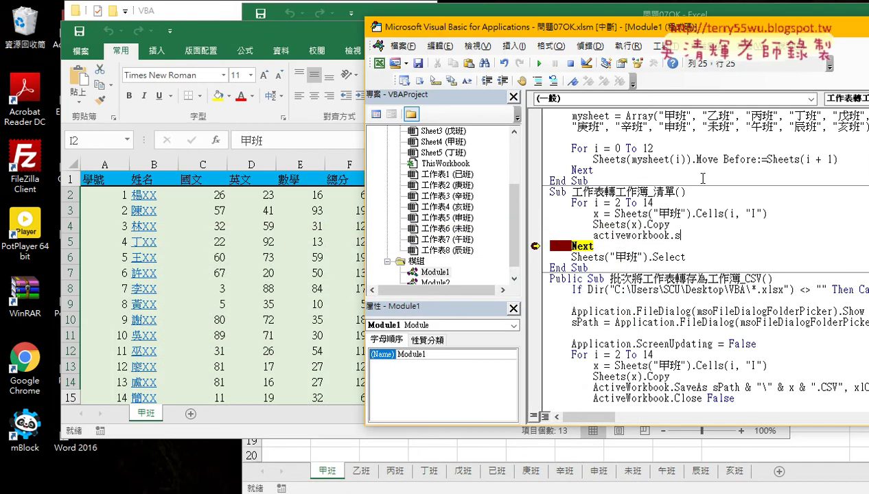
key("BackSpace")
key("ctrl+j")
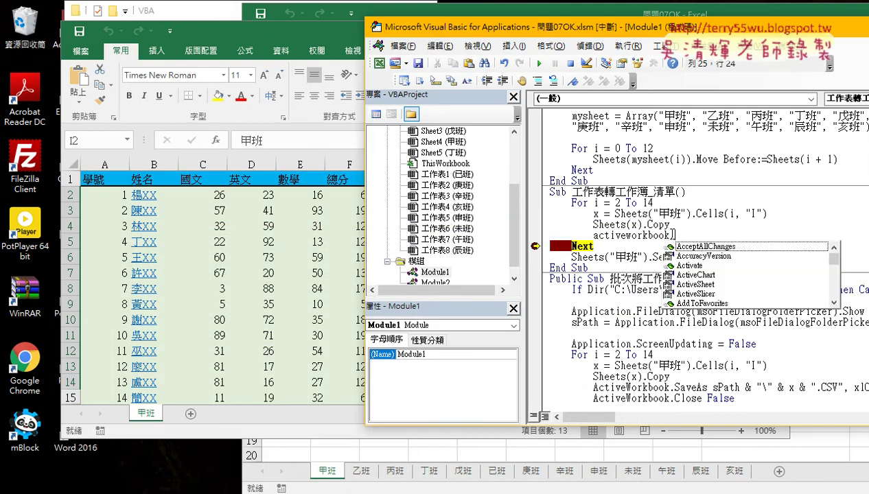
type("s")
left_click(714, 265)
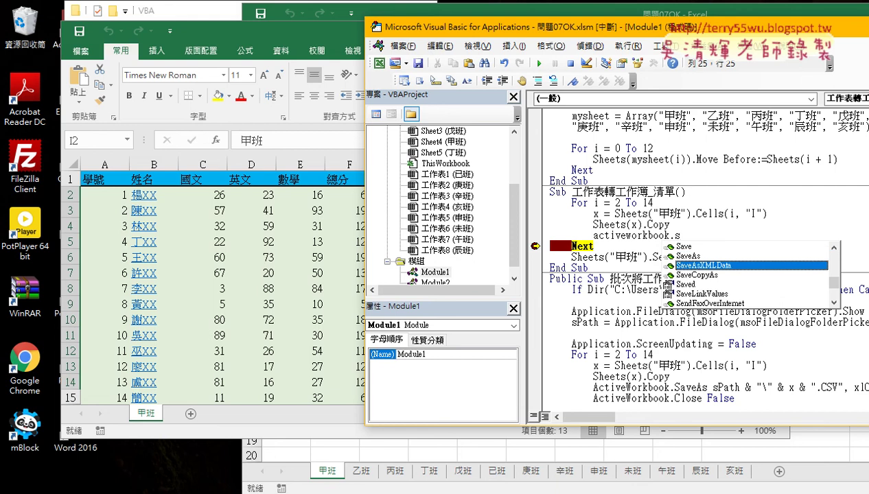
key("Down")
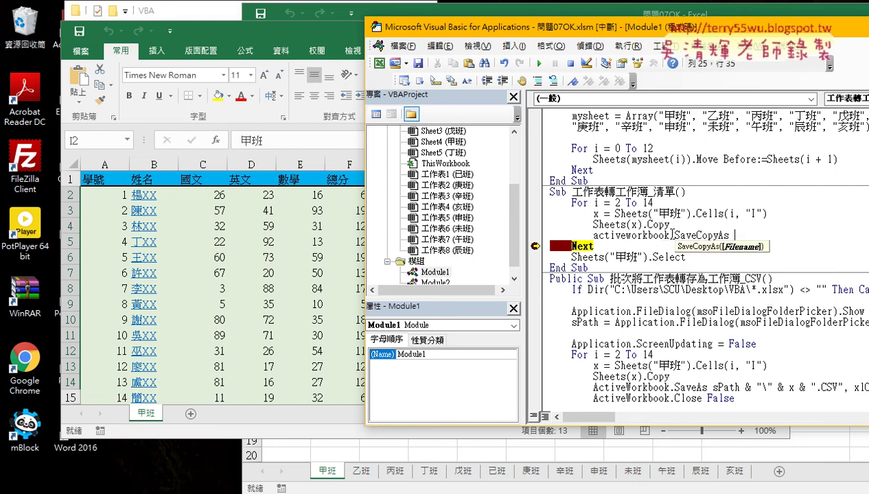
type("\"")
Copy the path C:\Users\SCU\Desktop\VBA from the Explorer address bar.
left_click(177, 17)
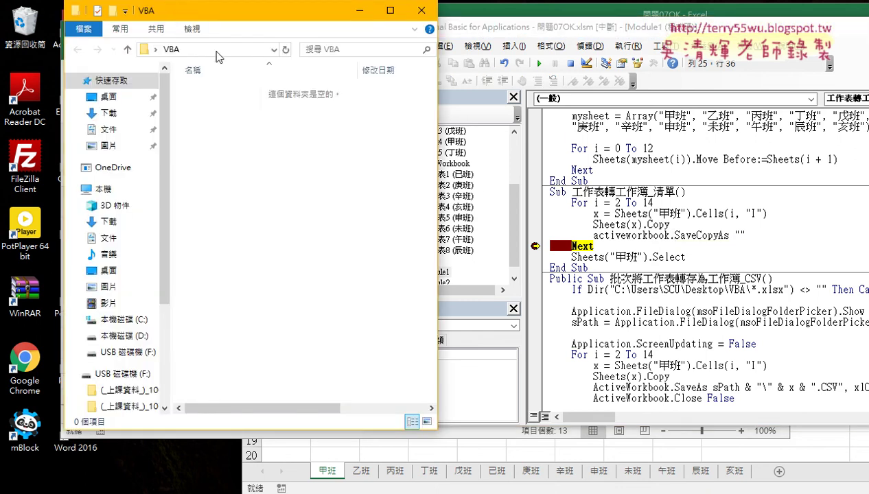
left_click(217, 51)
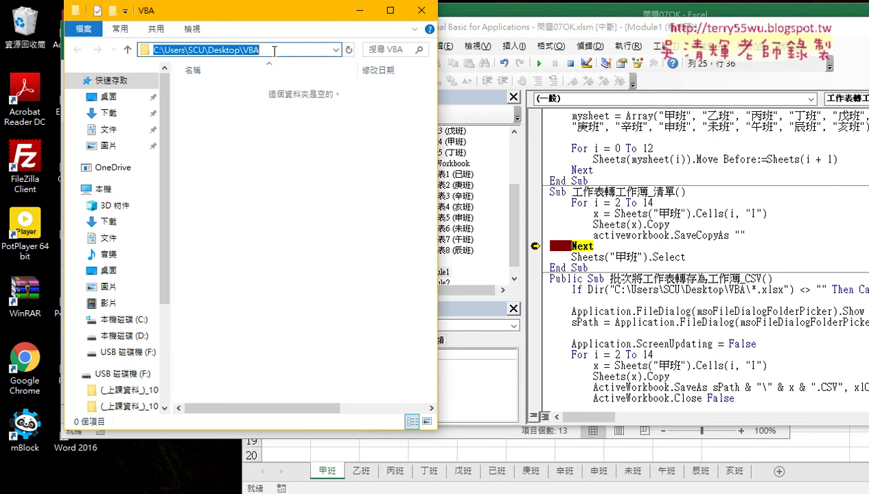
right_click(220, 48)
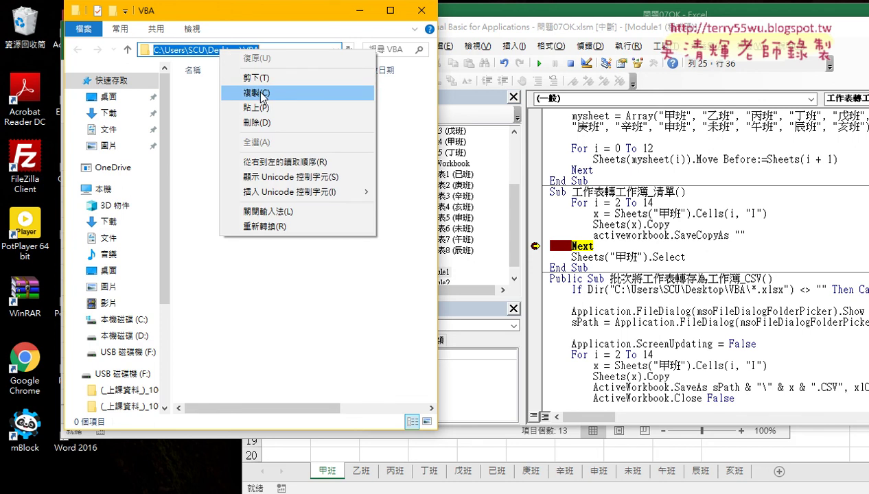
left_click(262, 94)
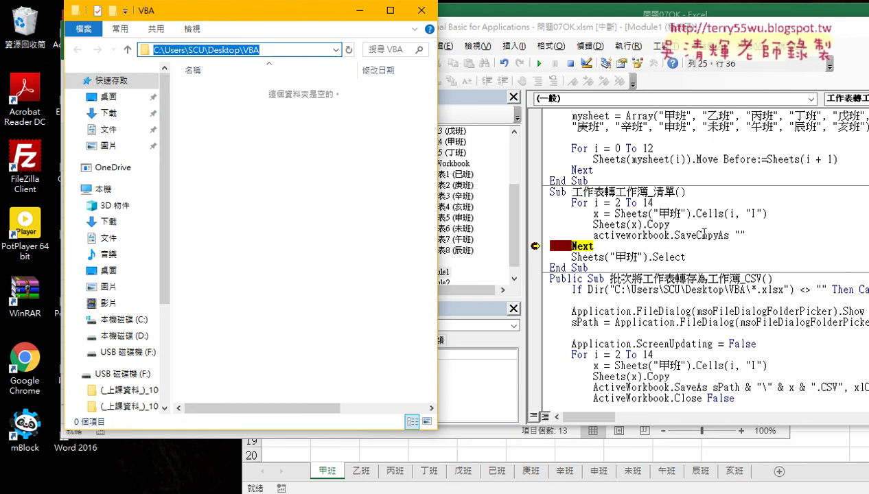
left_click(739, 235)
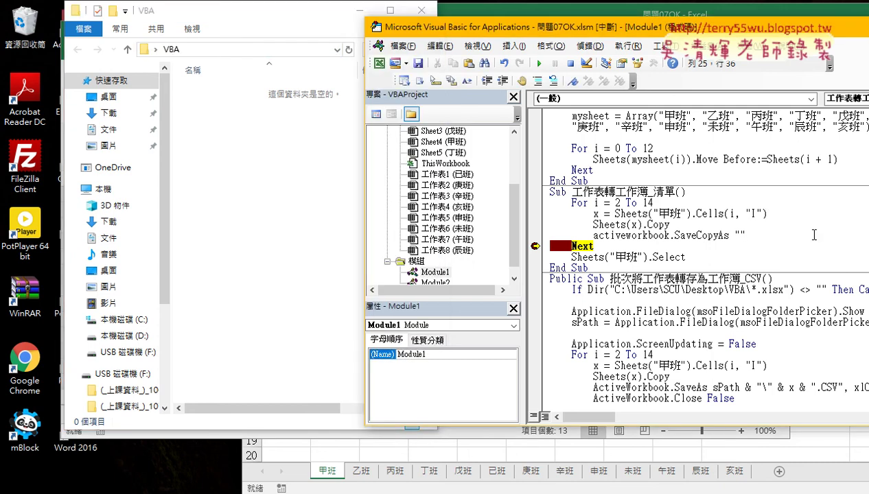
Make SaveCopyAs save to "C:\Users\SCU\Desktop\VBA\" & x & ".xlsx" and start a new line.
type("C:\\Users\\SCU\\Desktop\\VBA")
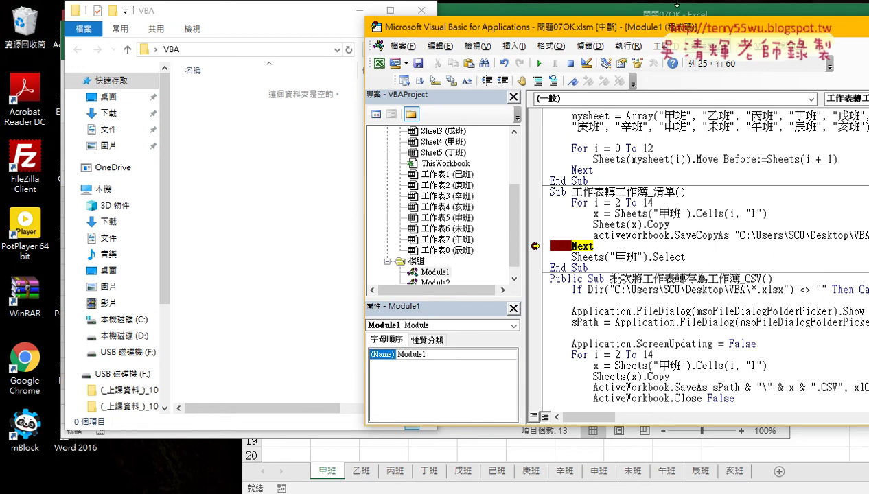
left_click_drag(576, 27, 311, 46)
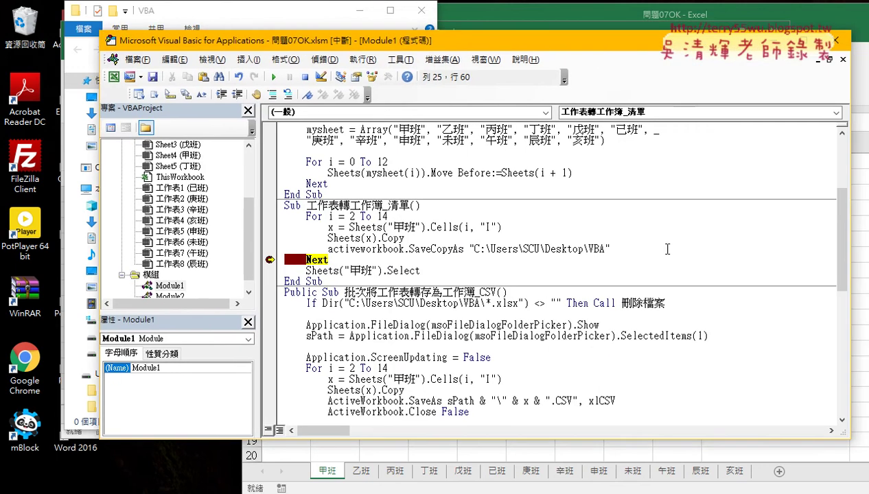
left_click(660, 252)
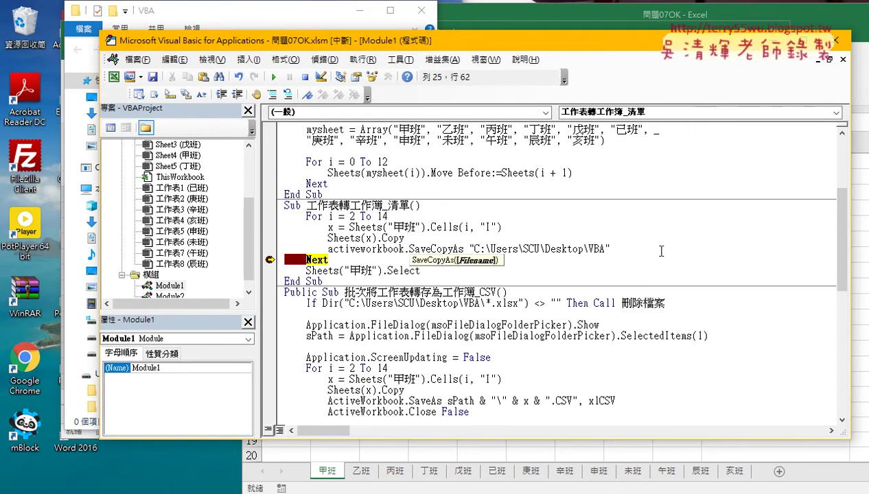
key("Left")
key("Left")
type("\\")
type("\" ")
type("& ")
type("x")
type("& \"\"")
key("Left")
type(".")
type("x")
type("lx")
type("s")
key("Down")
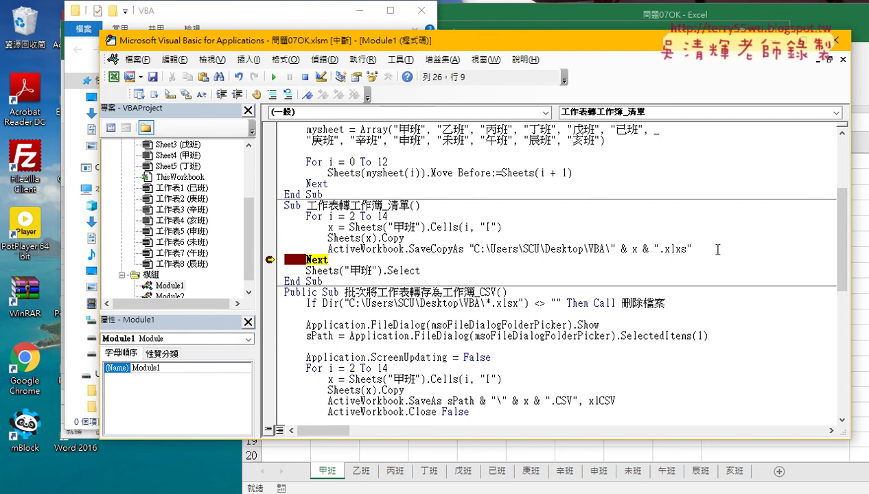
left_click(717, 249)
key("Return")
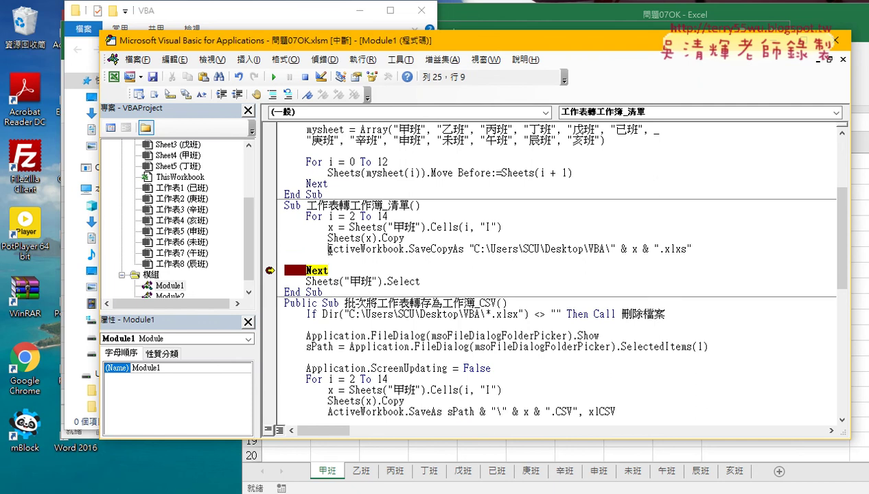
Add ActiveWorkbook.Close False on the new line and resume the macro with F5.
mouse_move(328, 248)
left_mouse_down()
mouse_move(405, 248)
mouse_move(381, 267)
left_mouse_up()
type("ActiveWorkbook")
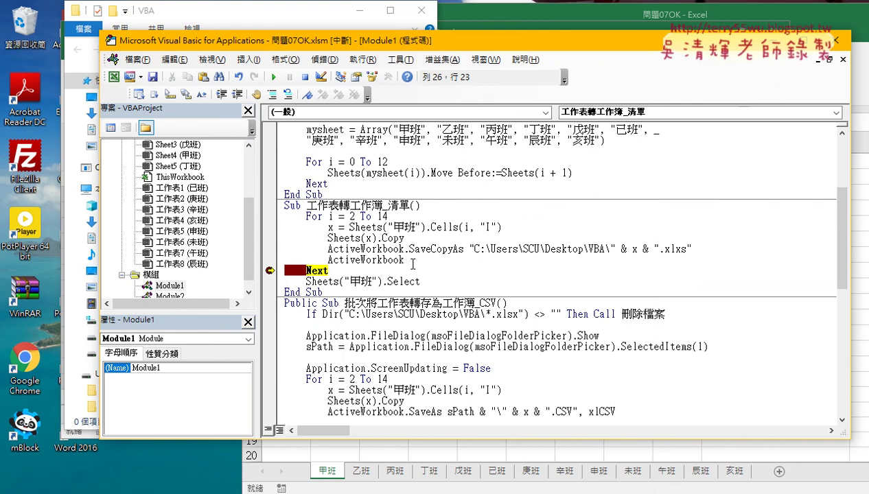
type(".c")
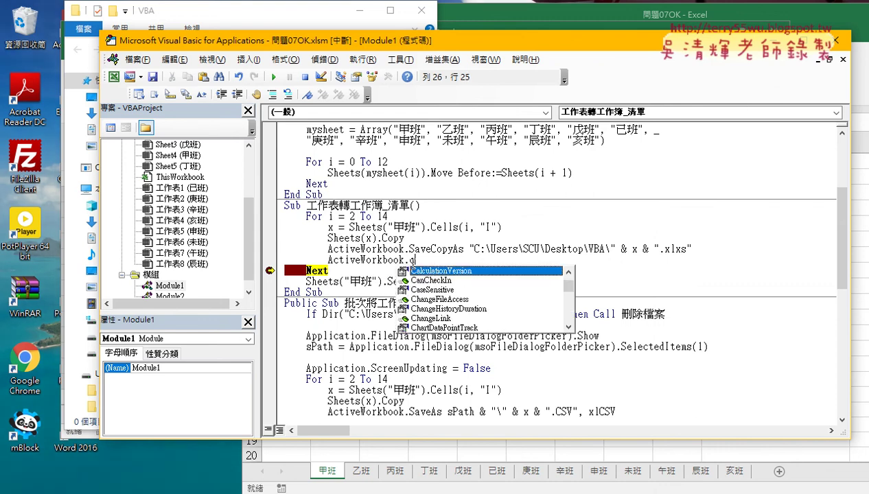
type("lose")
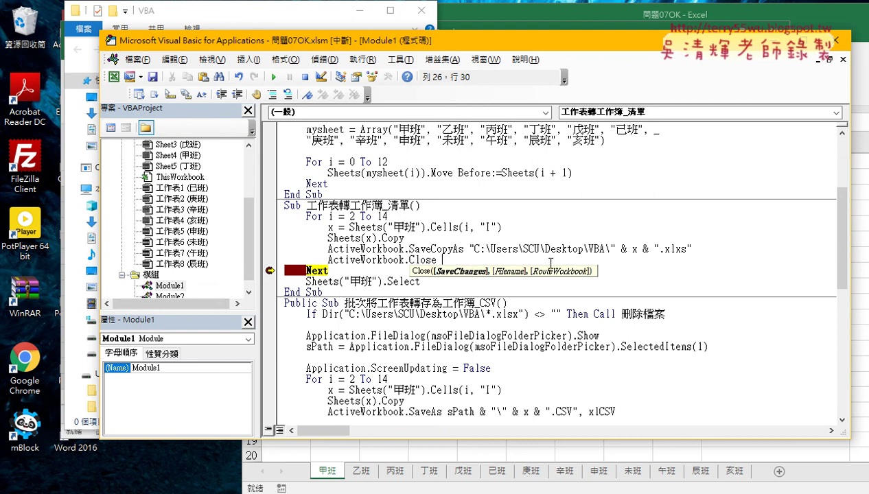
type("f")
type("alse")
key("BackSpace")
key("BackSpace")
key("BackSpace")
key("BackSpace")
key("BackSpace")
type("0")
key("Escape")
key("BackSpace")
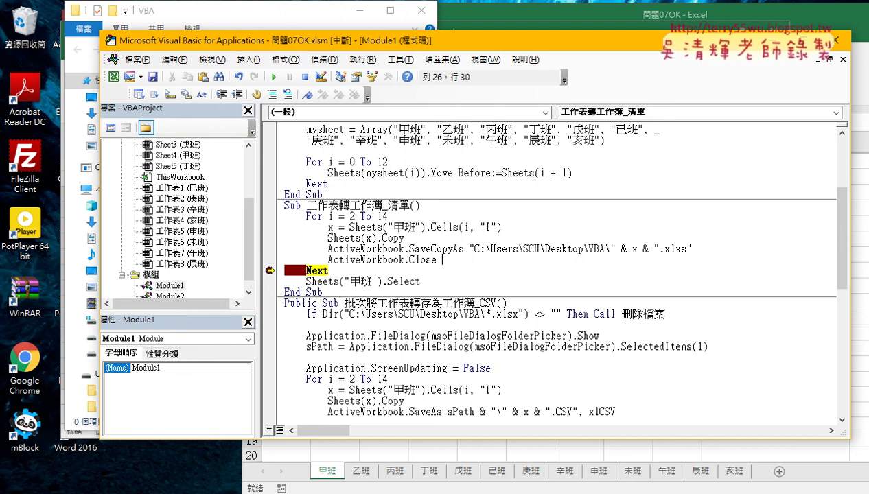
type("fa")
type("lse")
key("Down")
left_click_drag(539, 37, 564, 61)
key("F5")
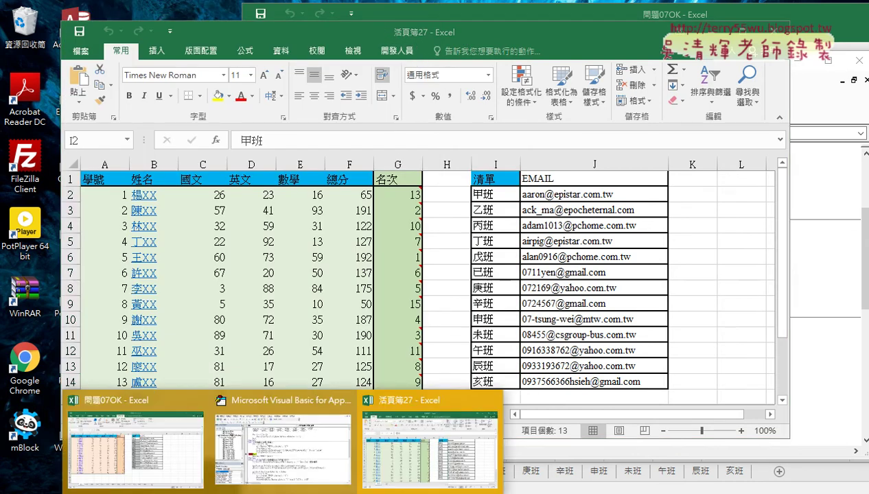
Rerun the SaveCopyAs line for 甲班 and open the desktop VBA folder showing 甲班.xlsx.
left_click(288, 436)
left_click_drag(412, 62, 480, 77)
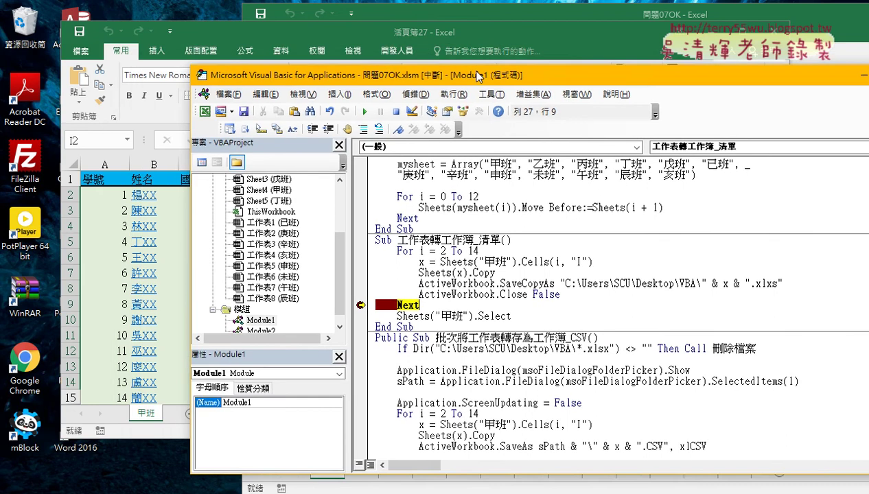
left_click_drag(367, 287, 363, 283)
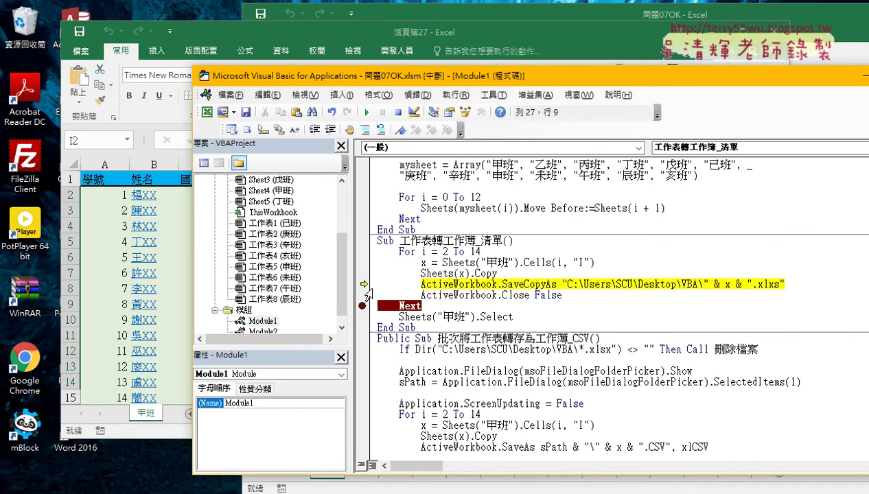
left_click(362, 307)
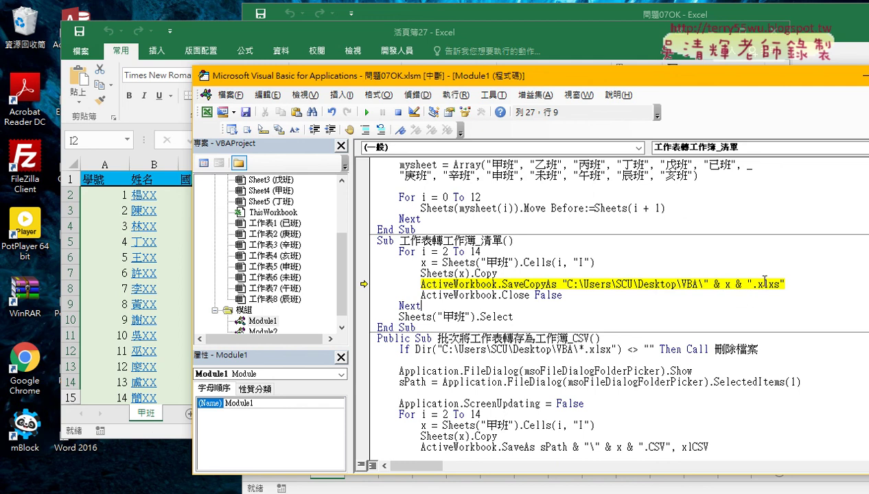
mouse_move(554, 286)
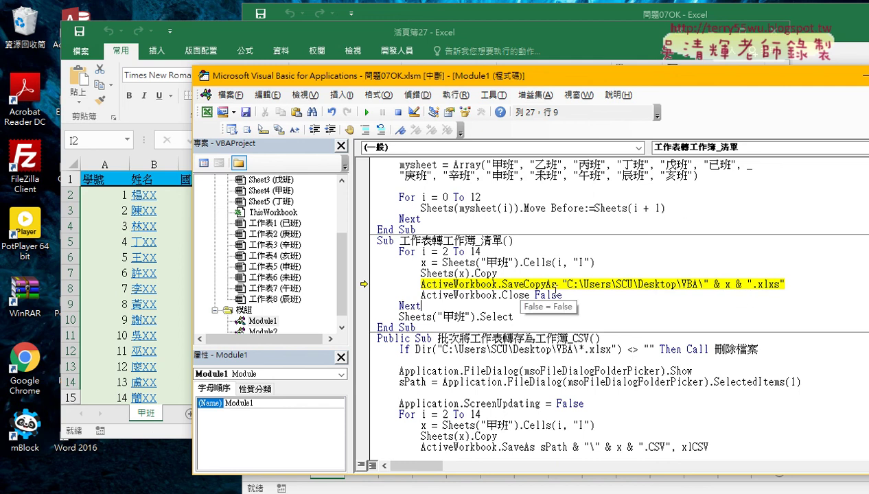
key("F8")
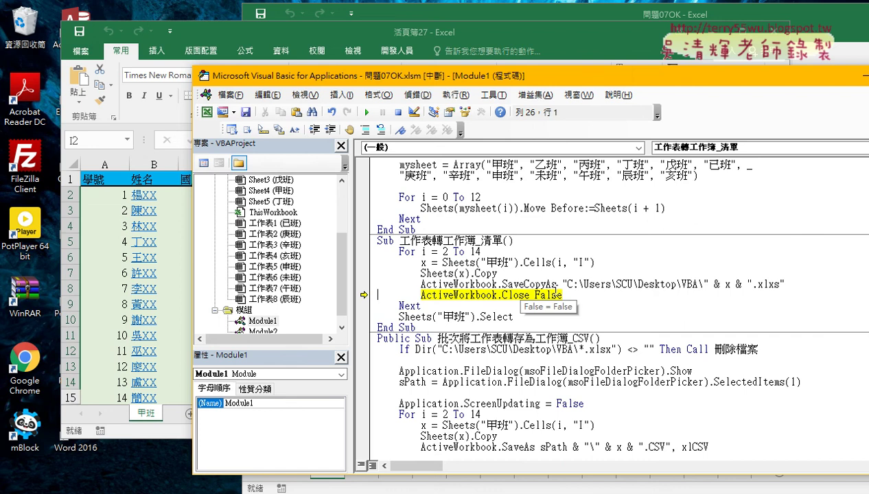
left_click_drag(273, 32, 392, 34)
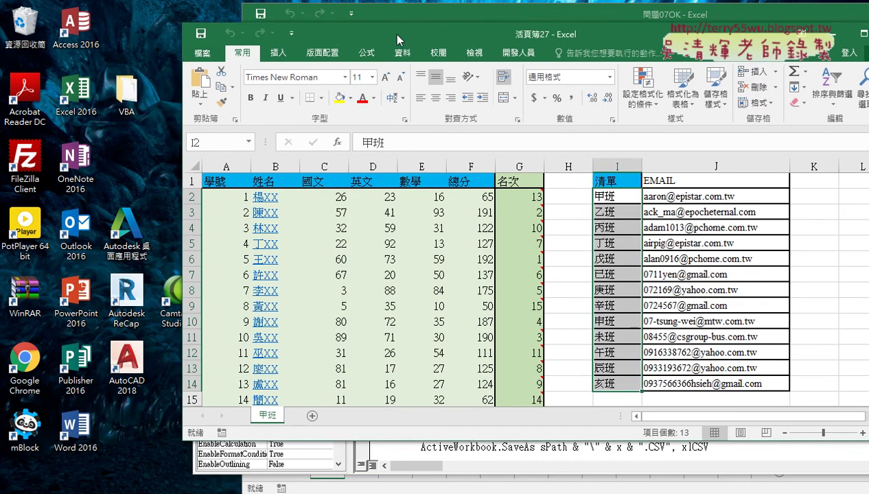
double_click(130, 93)
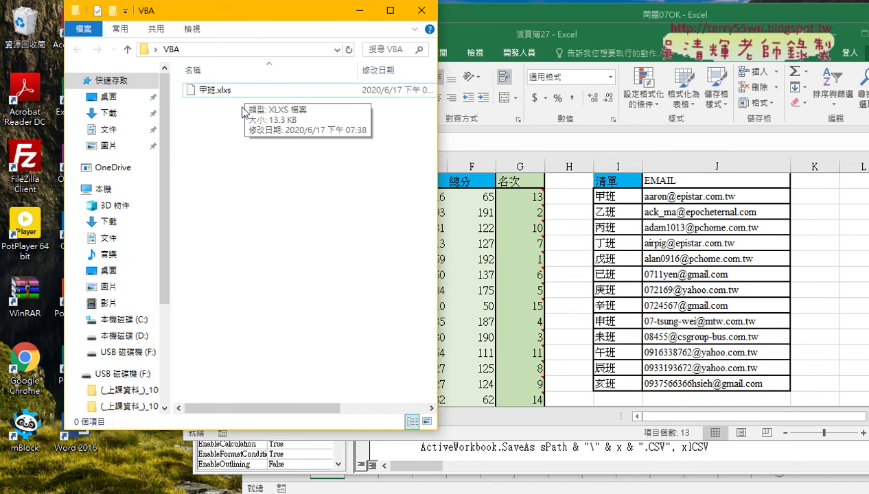
Correct the '.xlxs' typo to '.xlsx' in the macro's SaveCopyAs line.
left_click(285, 491)
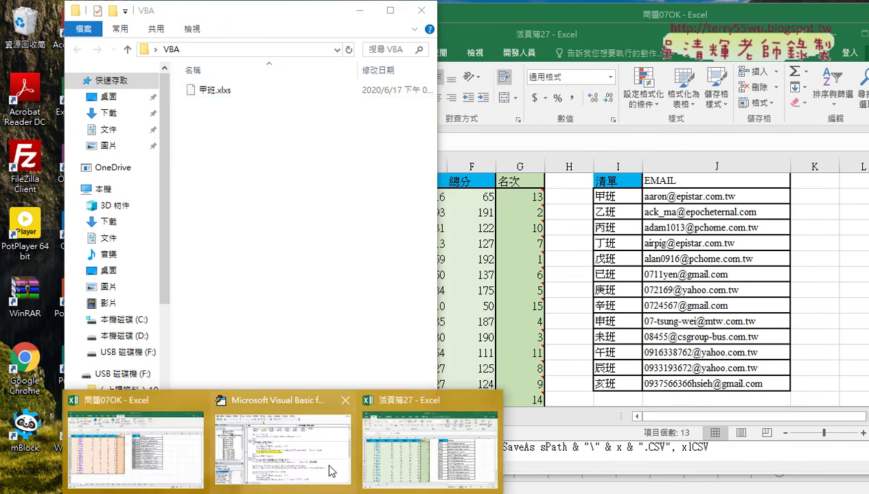
left_click(307, 456)
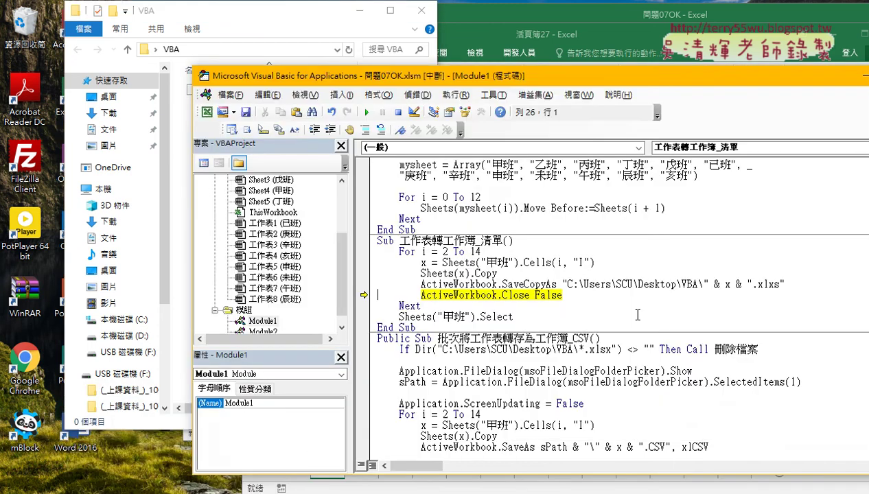
left_click(768, 284)
type("s")
key("Right")
key("Delete")
left_click(722, 360)
Arrange the VBA editor, VBA folder and copied 甲班 workbook windows so all are visible.
left_click_drag(225, 82, 254, 82)
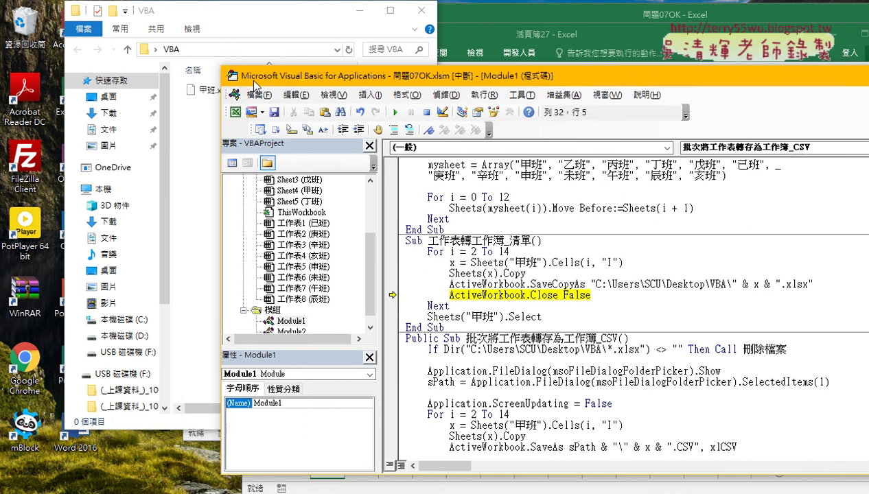
left_click(170, 116)
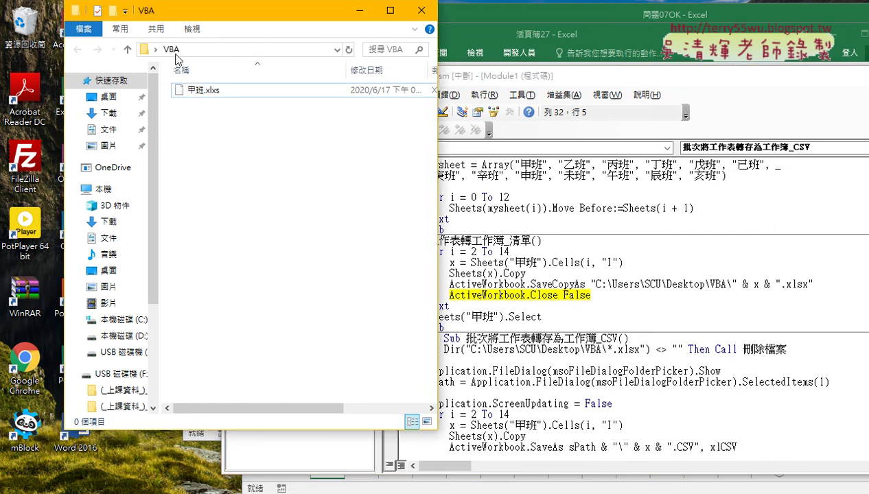
left_click_drag(175, 26, 120, 29)
left_click(604, 291)
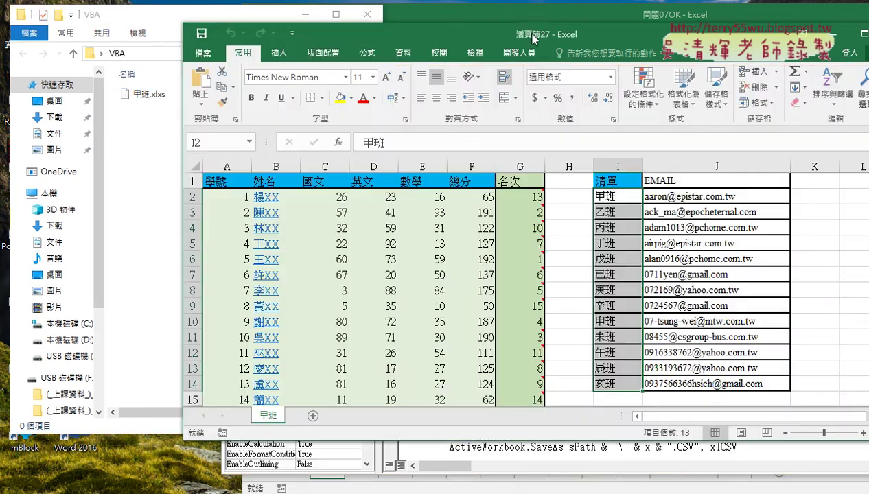
left_click_drag(492, 46, 347, 62)
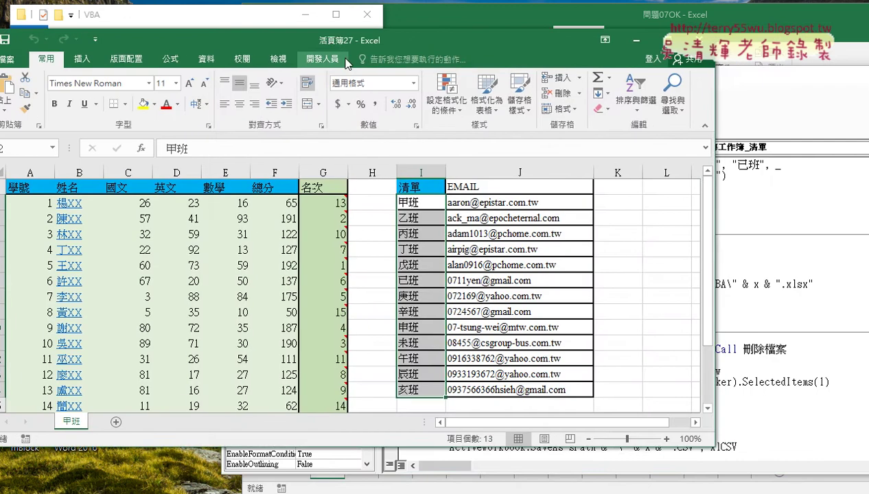
key("alt+F11")
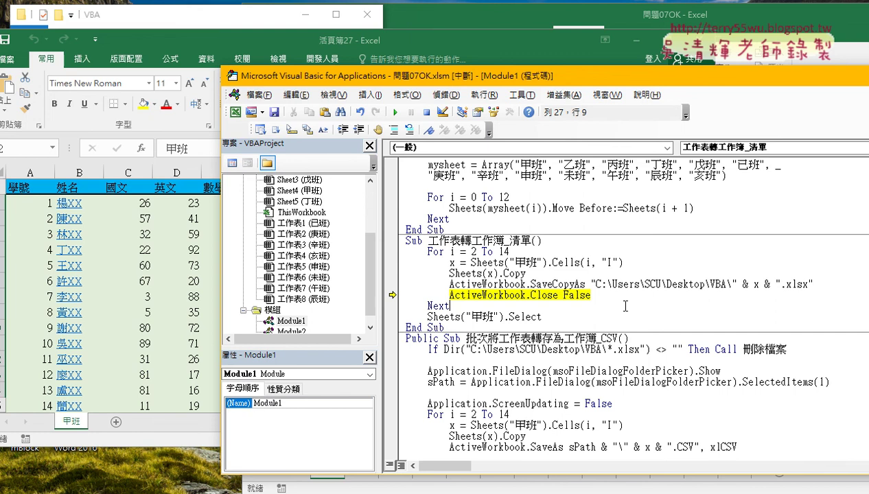
Step through Close and Next so the 乙班 sheet is copied into a new, maximized workbook.
key("F8")
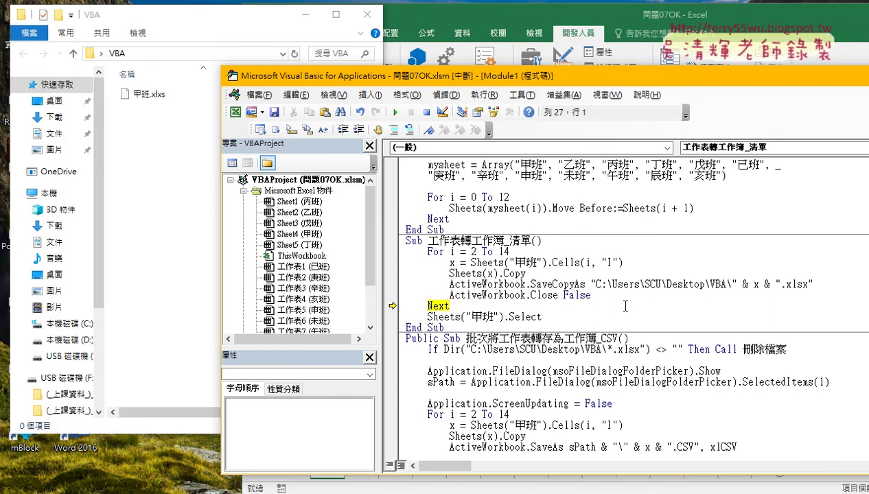
key("F8")
key("F8")
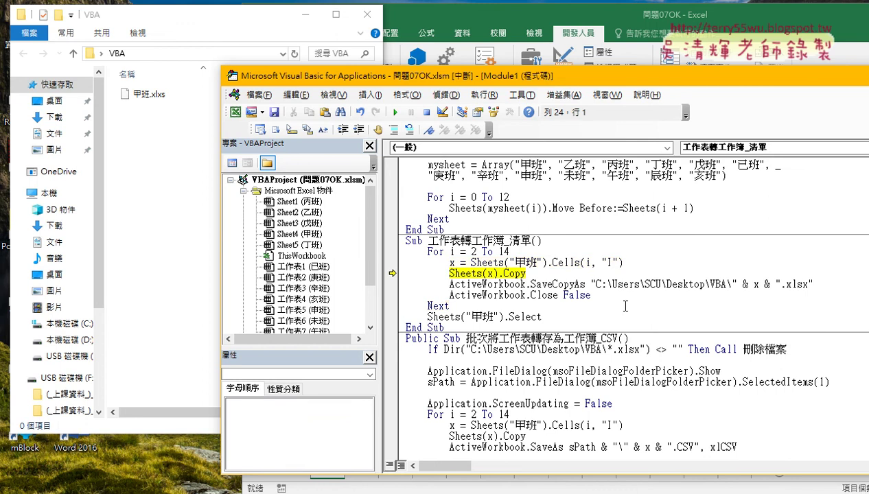
key("F8")
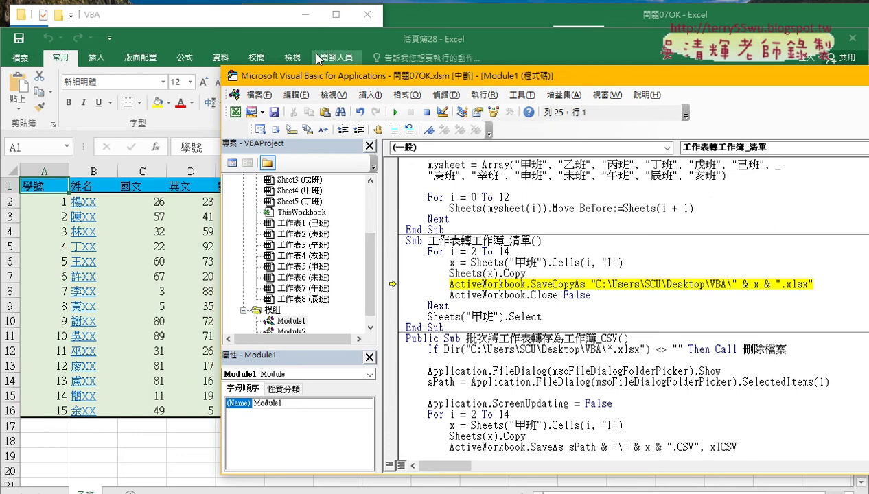
left_click_drag(320, 26, 333, 66)
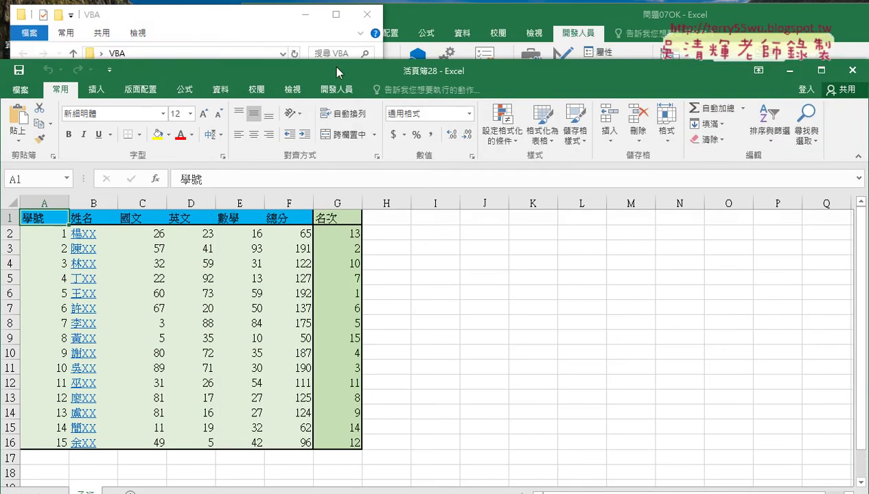
double_click(333, 66)
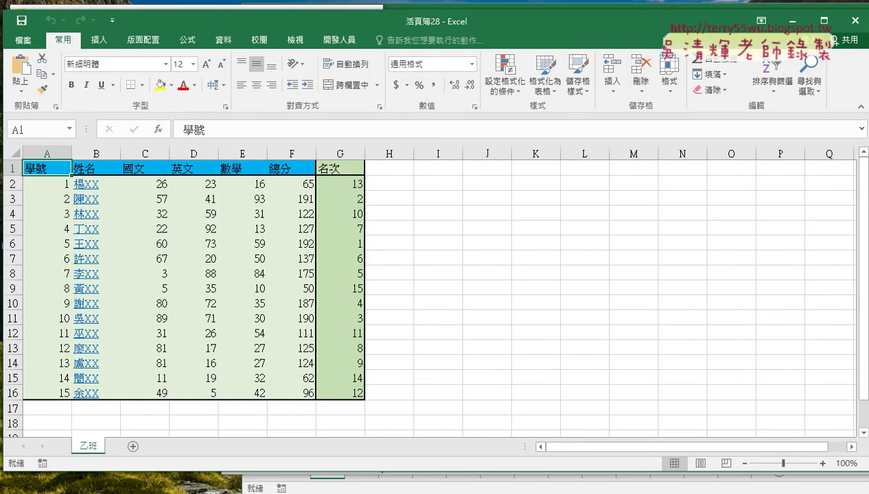
Step through SaveCopyAs and Close, then mark the .xlsx extension and the new 乙班 file.
mouse_move(281, 491)
left_click(302, 446)
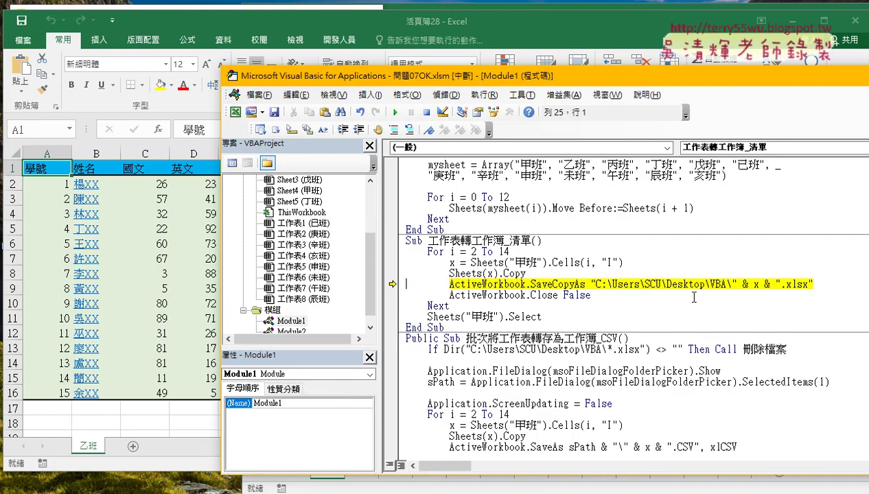
key("F8")
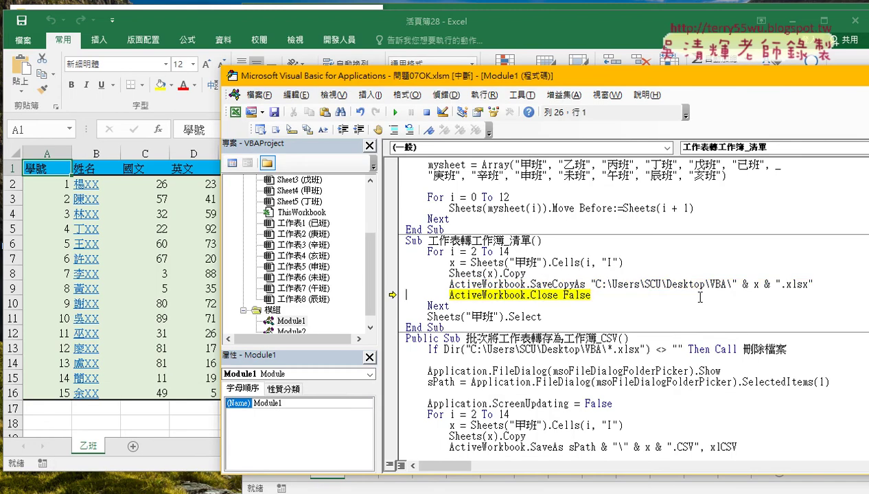
key("F8")
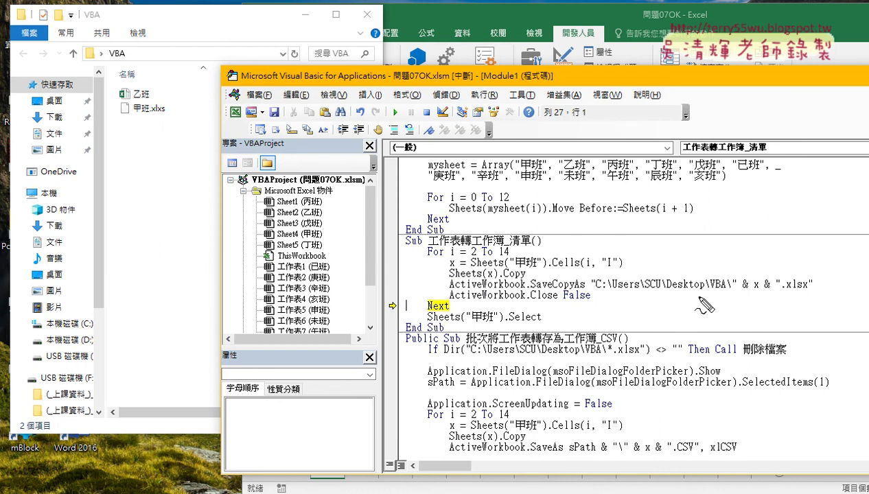
left_click_drag(810, 291, 780, 291)
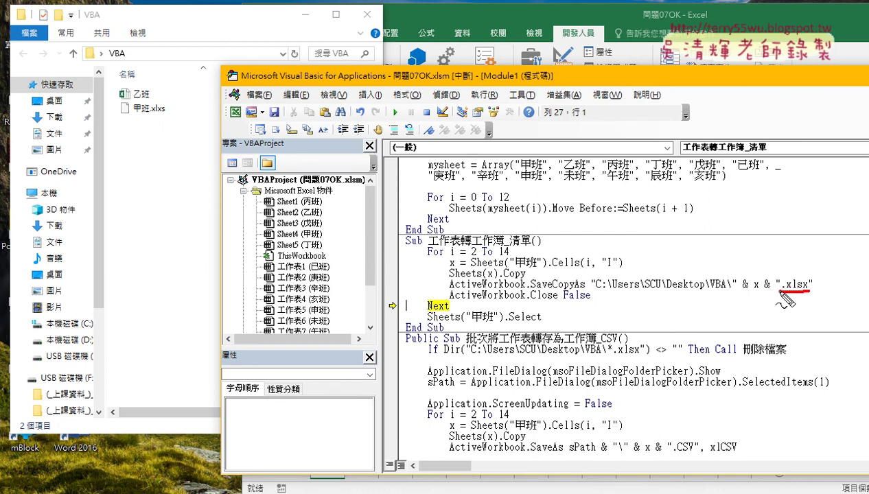
left_click_drag(155, 89, 153, 85)
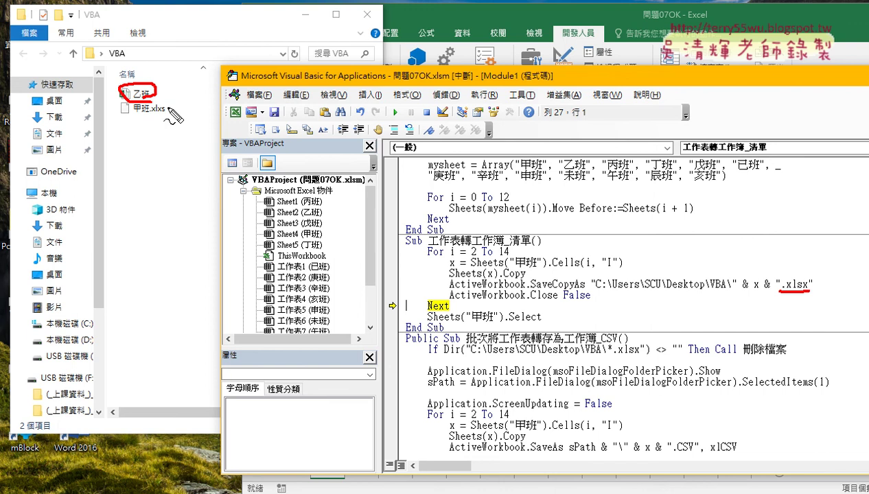
Rename the misnamed 甲班 file so its extension becomes .xlsx, confirming the extension change.
key("Escape")
left_click(190, 106)
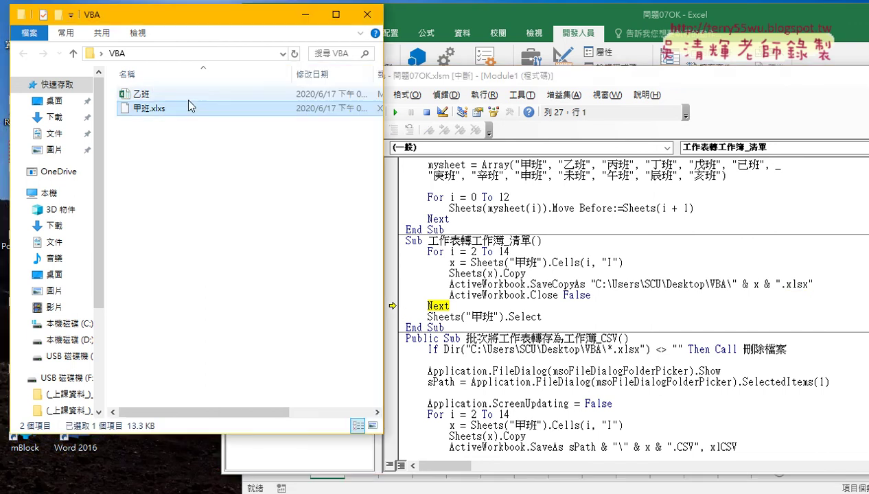
left_click(190, 107)
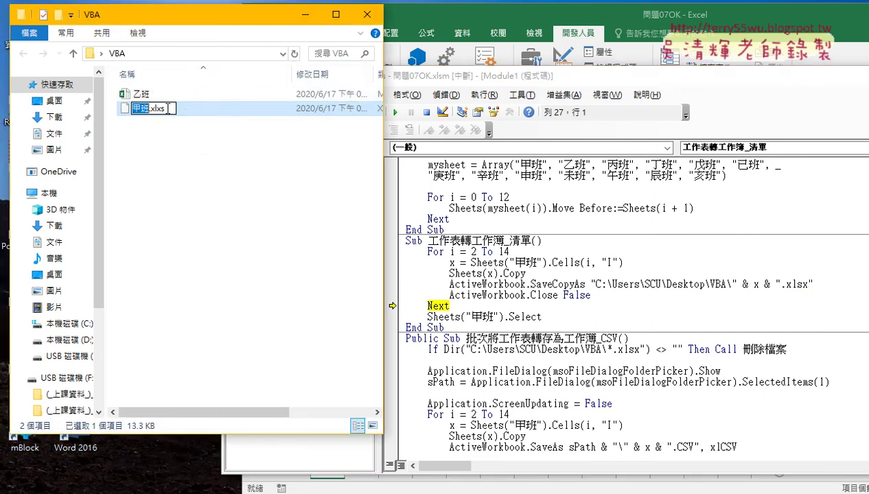
key("Right")
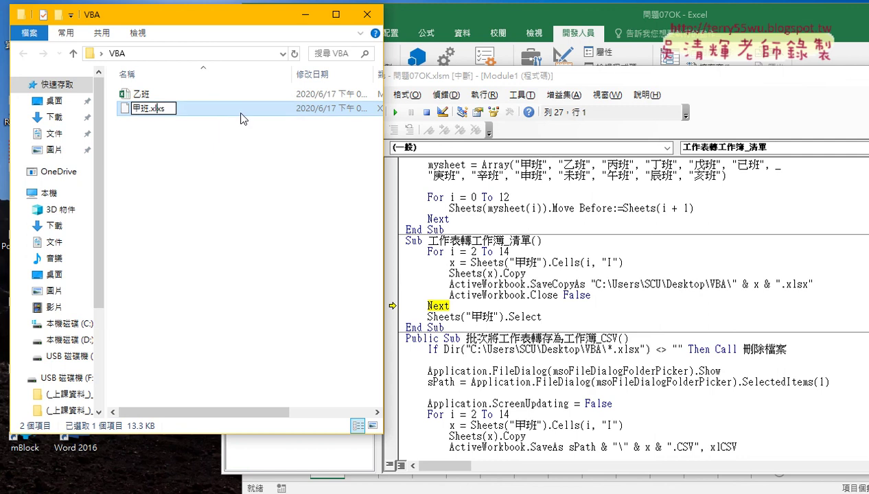
type("ㄙ")
key("shift")
type("xs")
key("BackSpace")
key("Return")
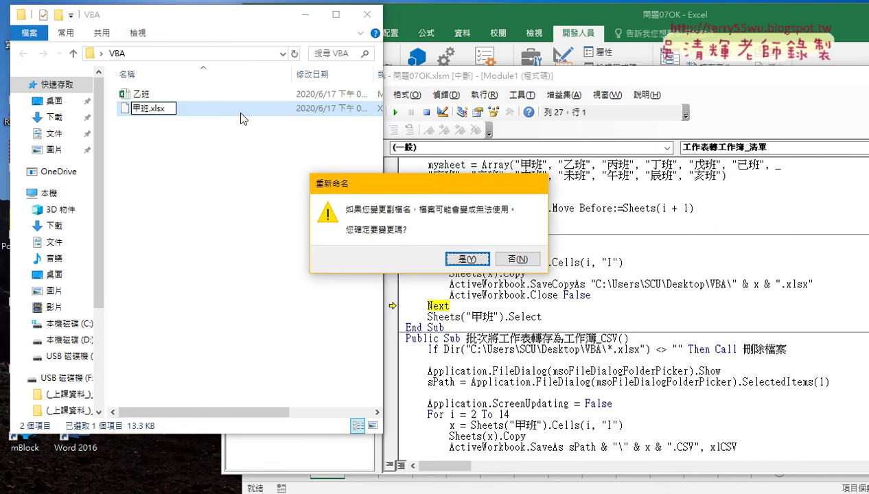
left_click(454, 260)
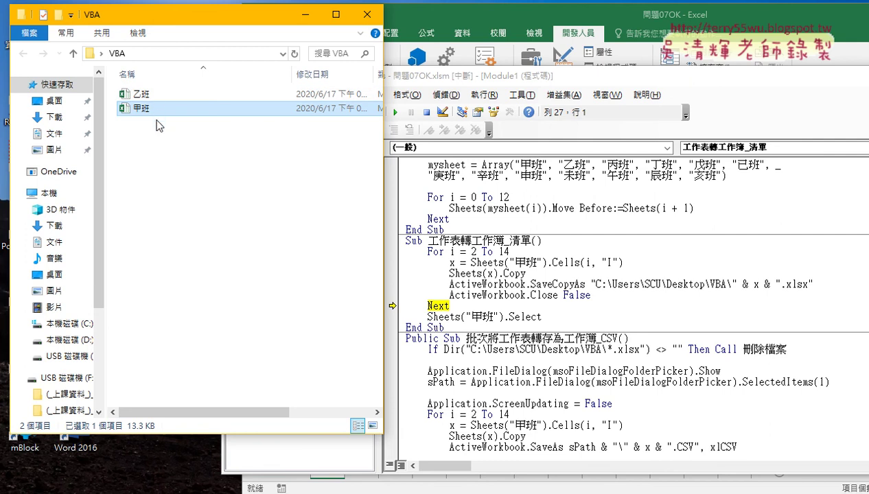
Toggle File name extensions on, off and on again, leaving names like 乙班.xlsx visible.
left_click(143, 36)
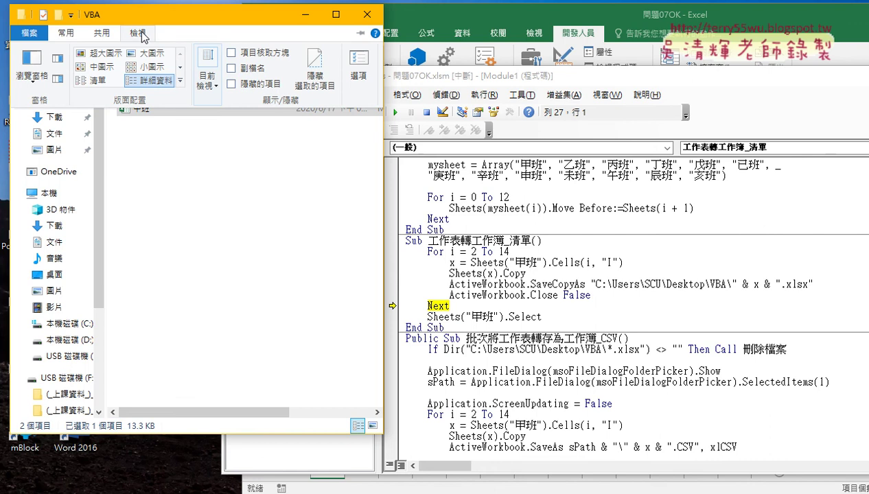
left_click(232, 70)
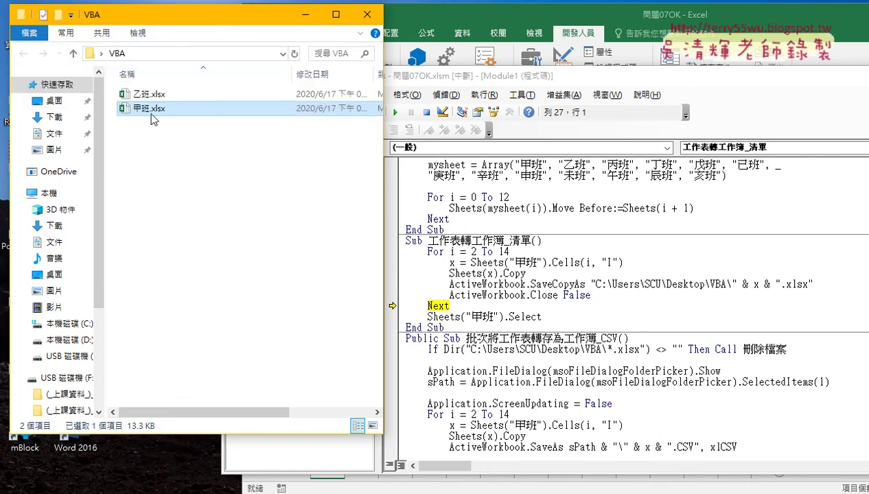
left_click(138, 33)
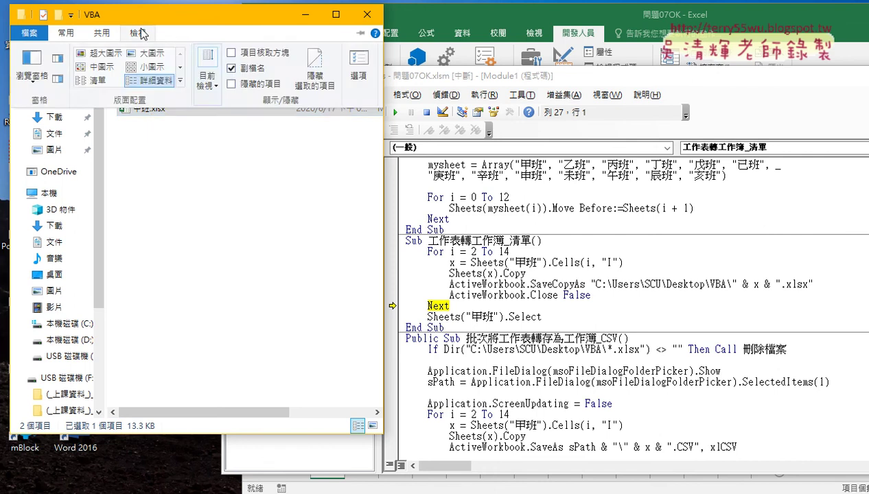
left_click(233, 69)
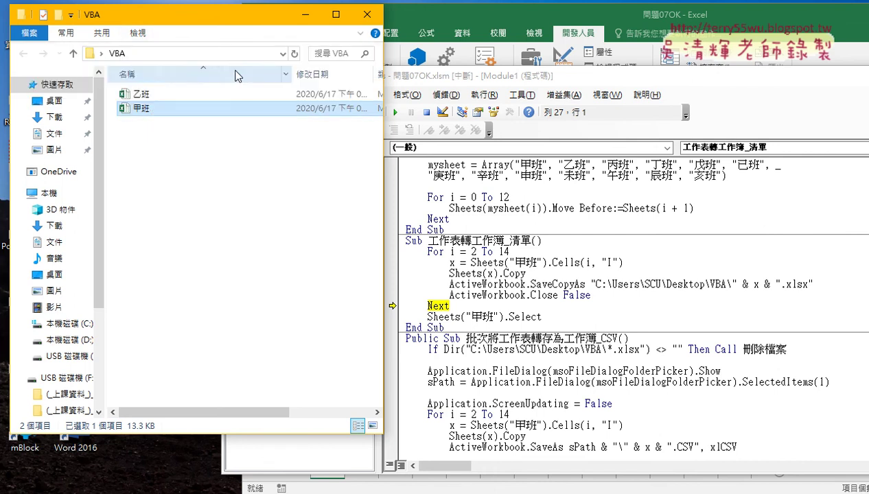
left_click(139, 33)
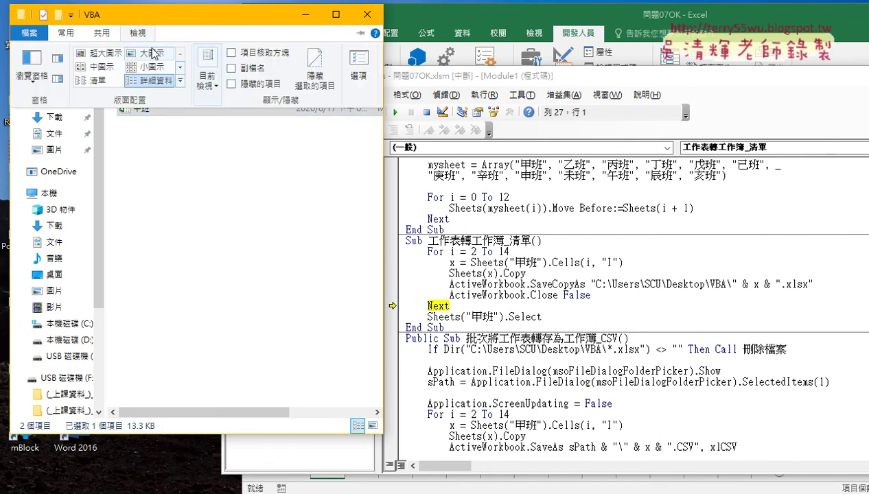
left_click(234, 69)
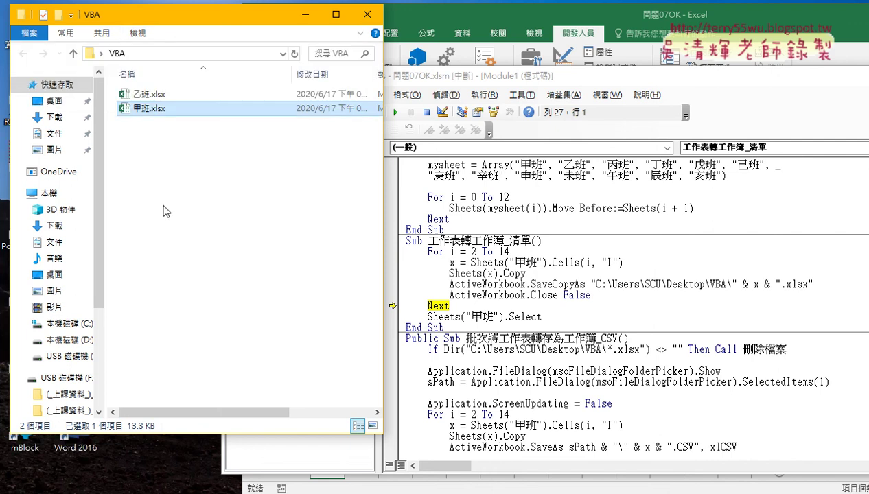
Run the 工作表轉工作簿_清單 macro, select the 13 generated class files, then highlight the SaveCopyAs and Close False lines.
left_click(480, 306)
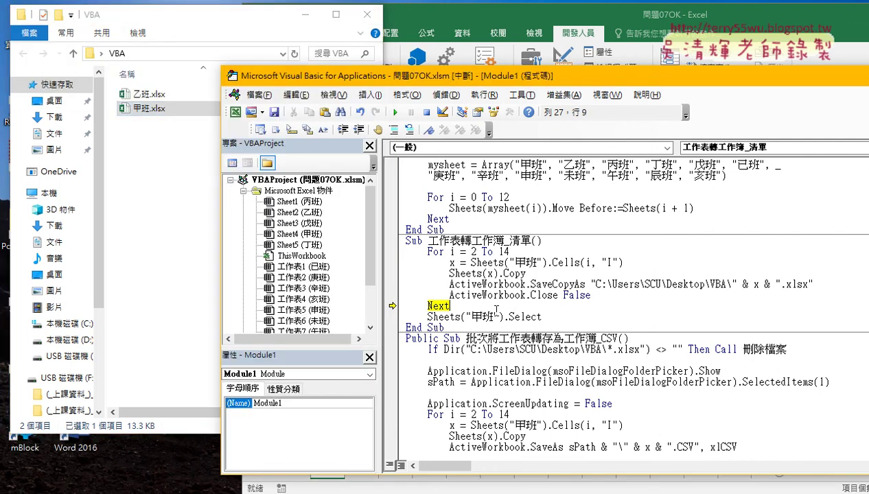
left_click(394, 112)
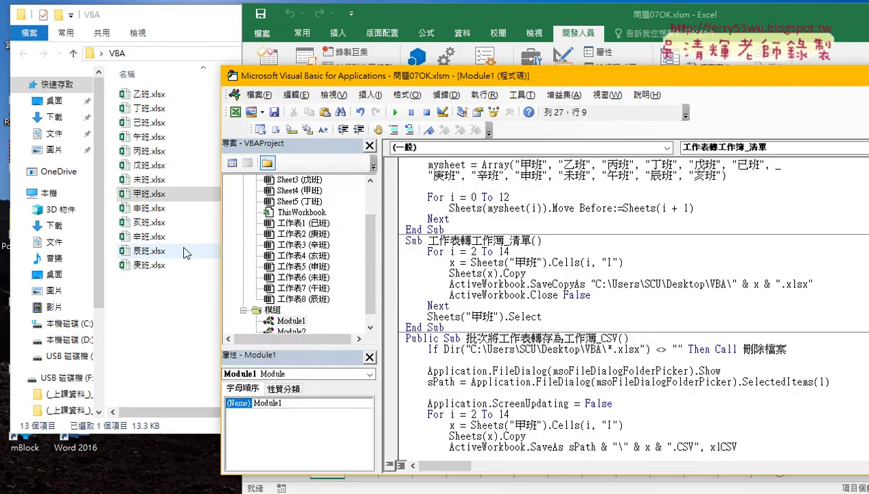
left_click_drag(165, 306, 150, 93)
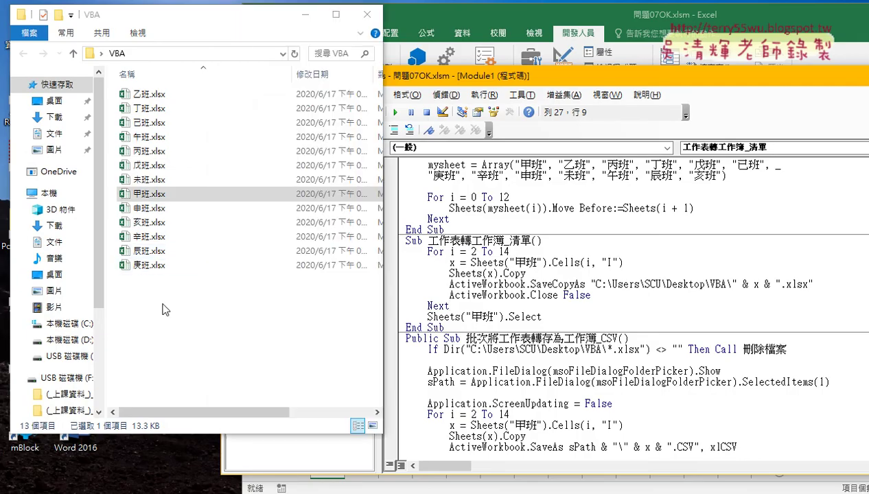
left_click(714, 308)
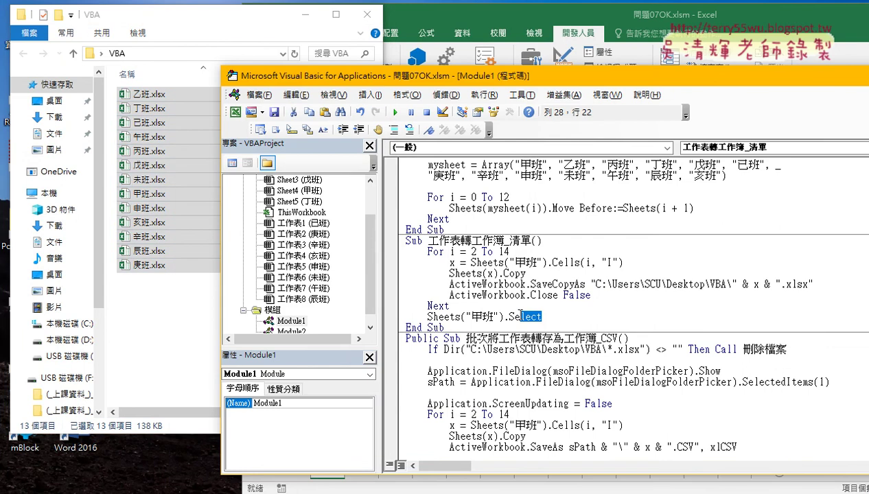
mouse_move(591, 295)
left_mouse_down()
mouse_move(403, 288)
mouse_move(503, 273)
left_mouse_up()
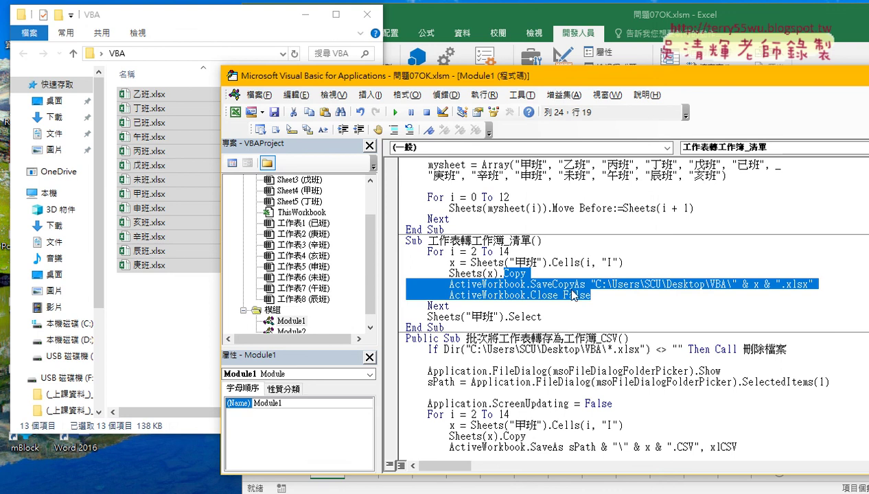
left_click(122, 313)
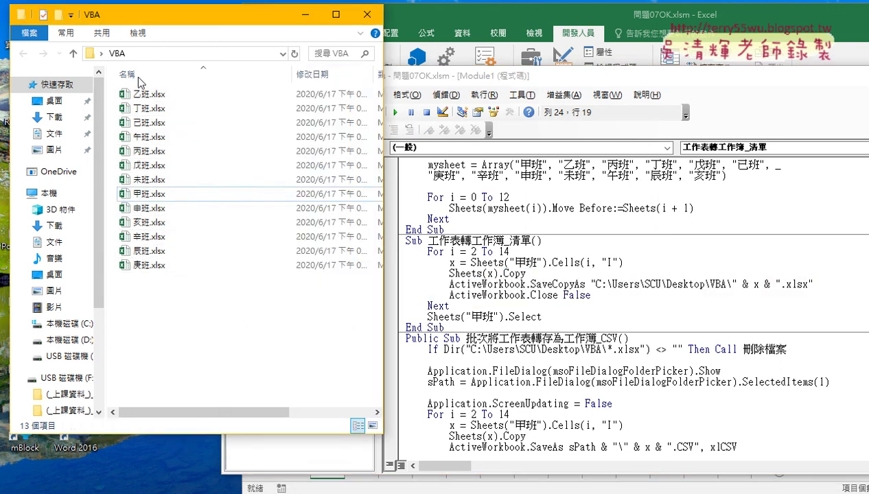
Delete all 13 class workbooks from the VBA folder.
left_click_drag(165, 355, 172, 93)
right_click(177, 155)
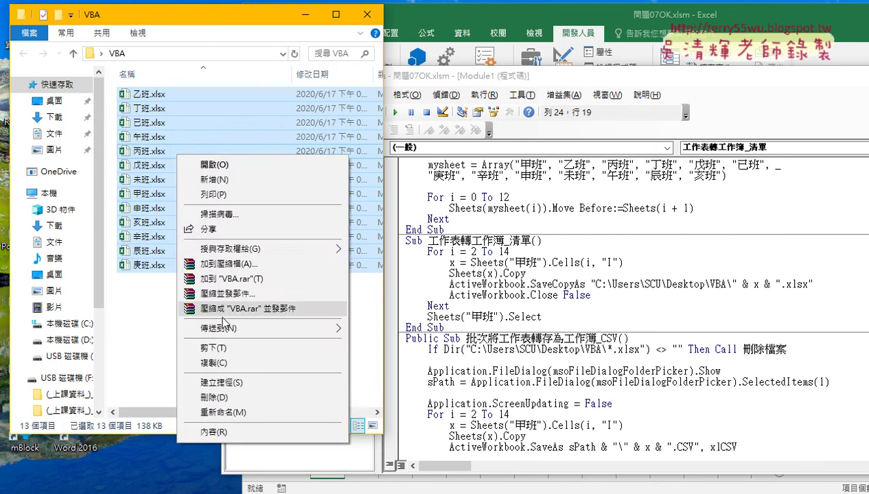
left_click(214, 398)
Change ActiveWorkbook.SaveCopyAs to SaveAs in the macro and rerun it.
left_click(511, 288)
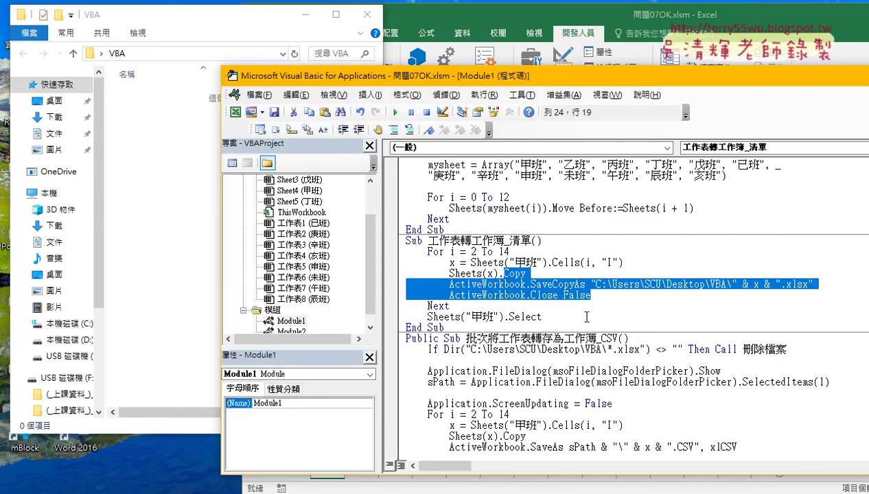
left_click(580, 309)
left_click_drag(573, 284, 553, 284)
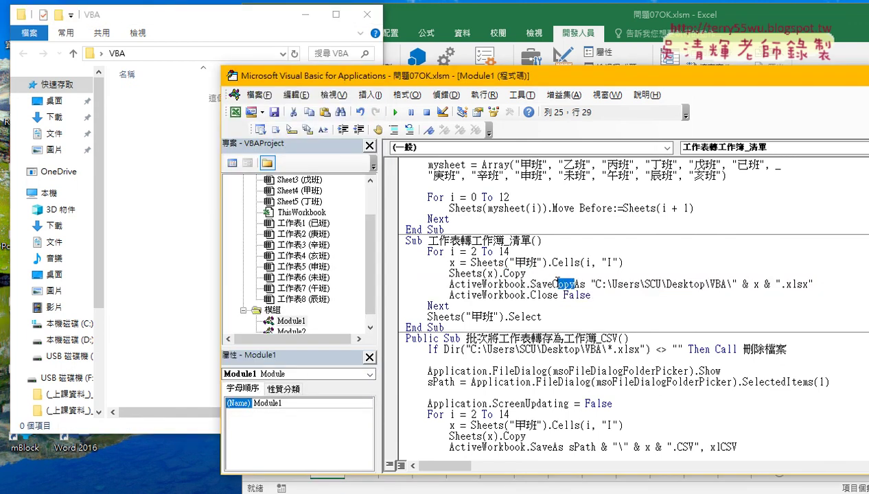
key("Delete")
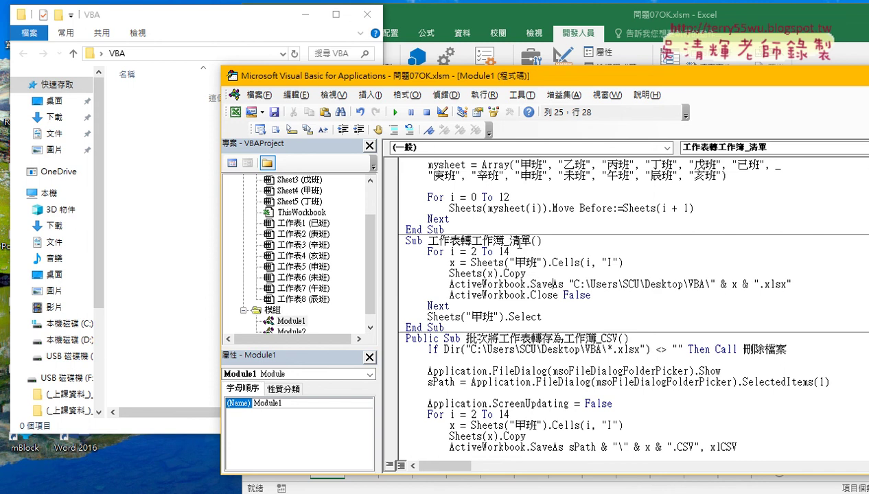
left_click(395, 112)
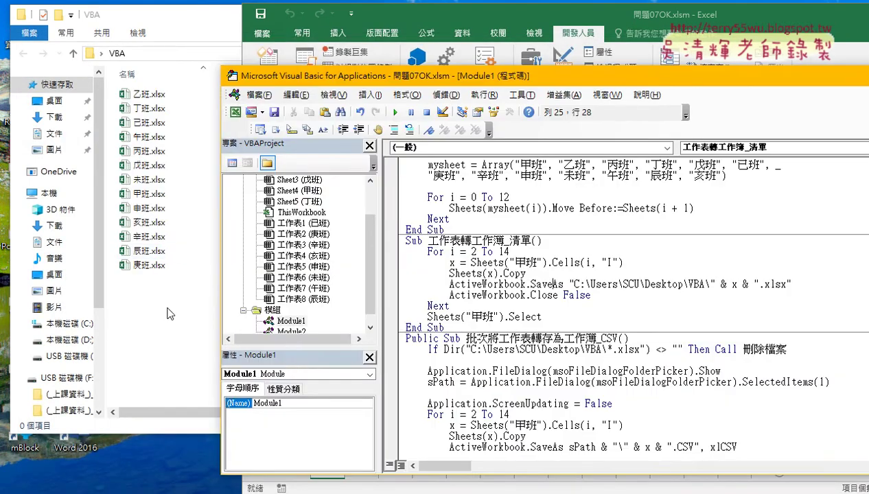
left_click(168, 311)
key("ctrl+a")
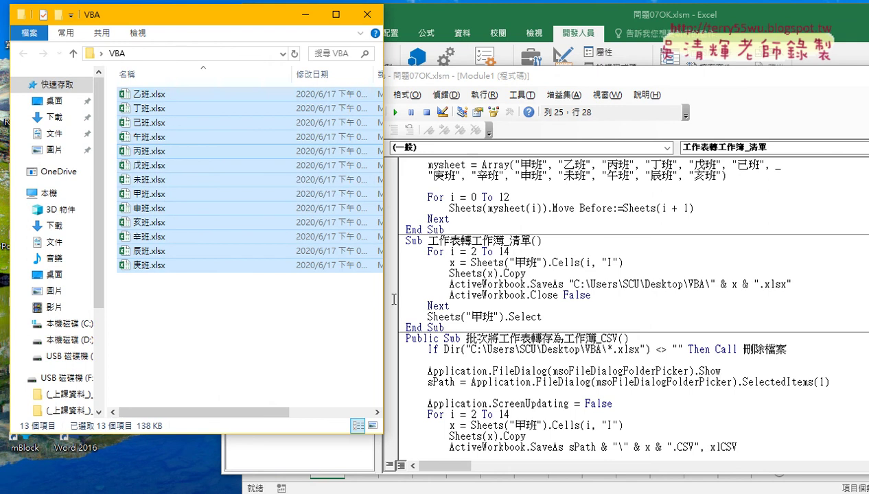
left_click(554, 284)
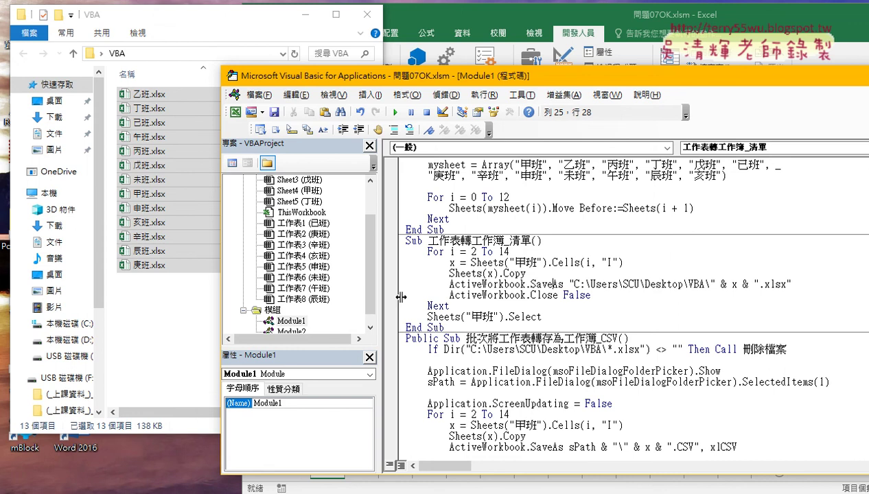
Find the 程式碼_02工作表分割為工作簿 document in Drive's _雲端白板畫面 unit 07 folder.
key("alt+Tab")
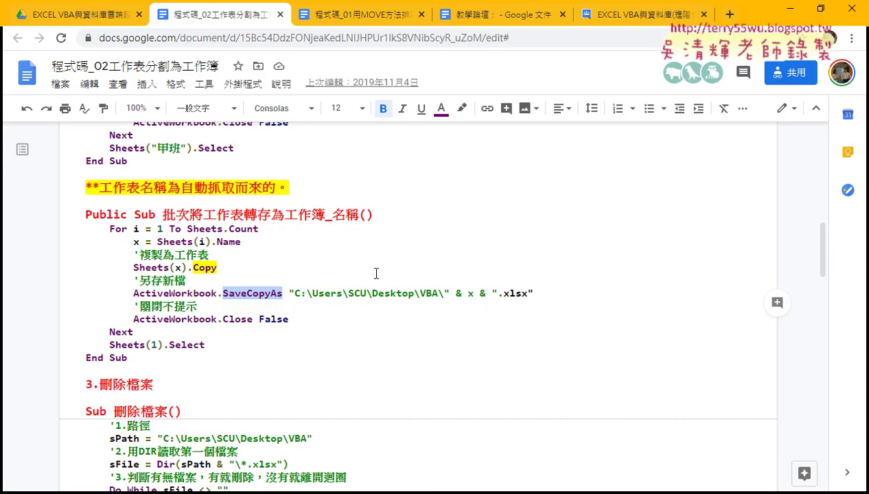
scroll(320, 253, "up", 4)
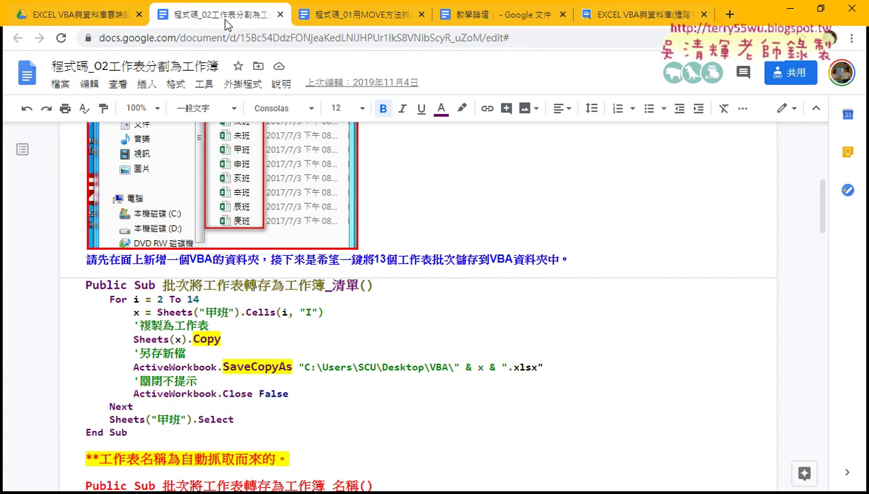
left_click(96, 15)
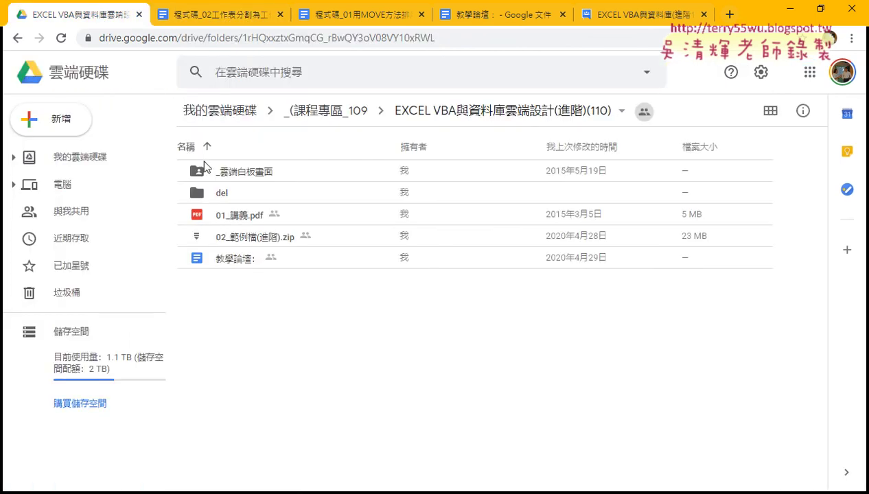
double_click(254, 170)
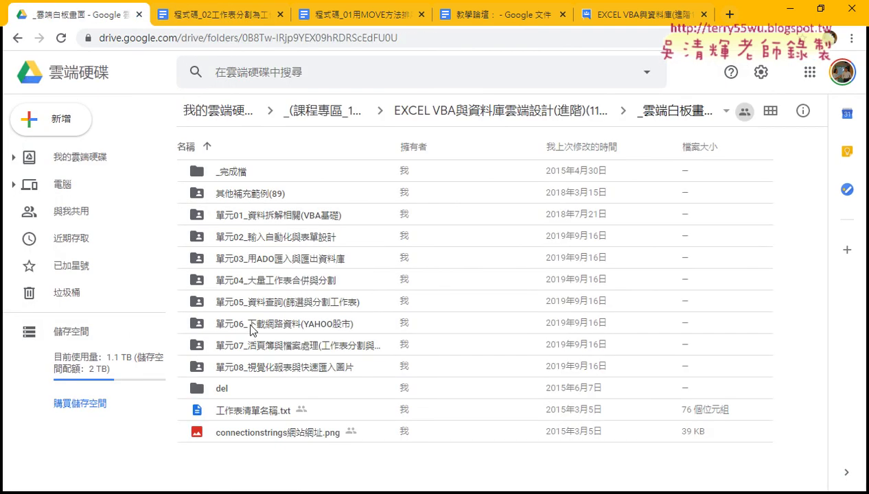
double_click(252, 349)
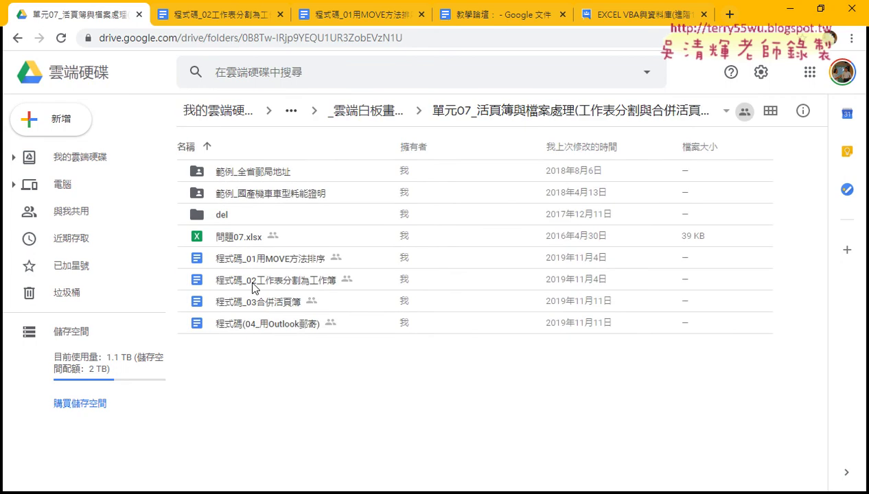
left_click(252, 287)
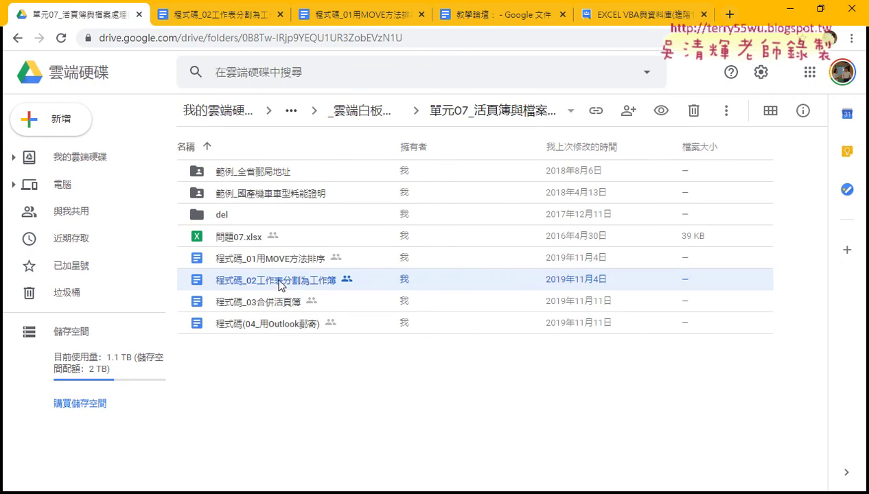
left_click(234, 12)
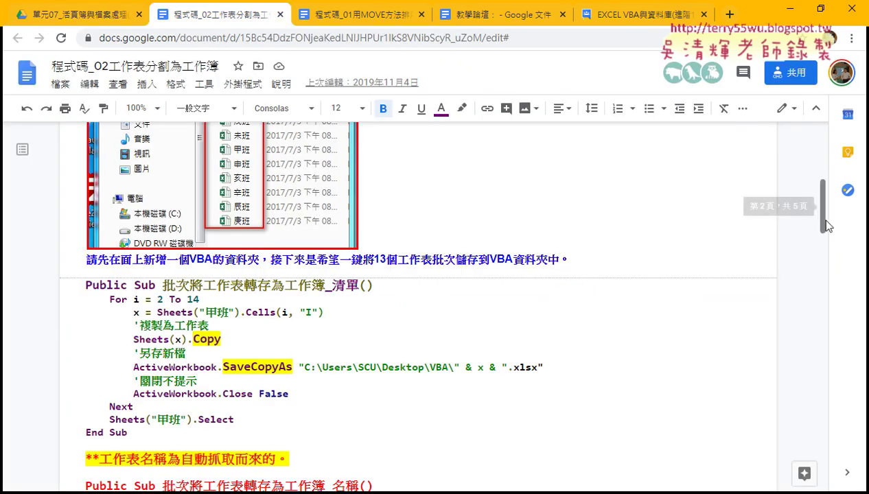
Apply yellow highlight to the SaveCopyAs through Close False lines and their comments.
scroll(562, 334, "down", 1)
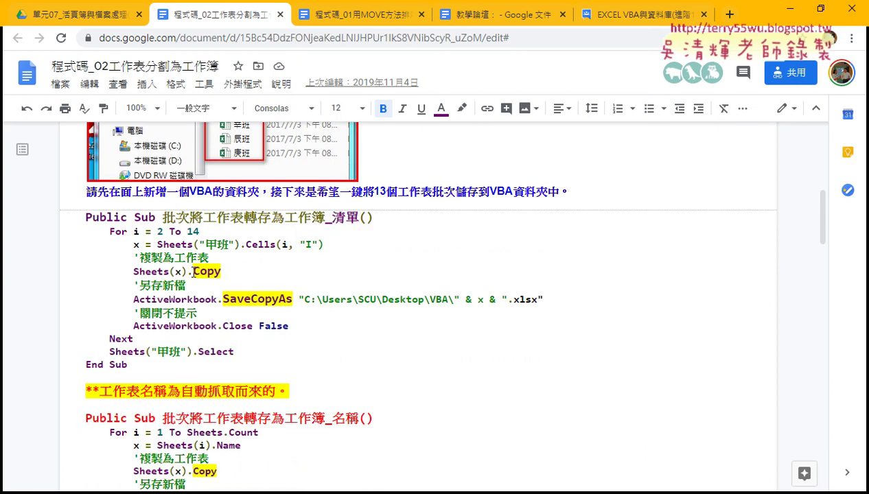
left_click_drag(193, 272, 323, 326)
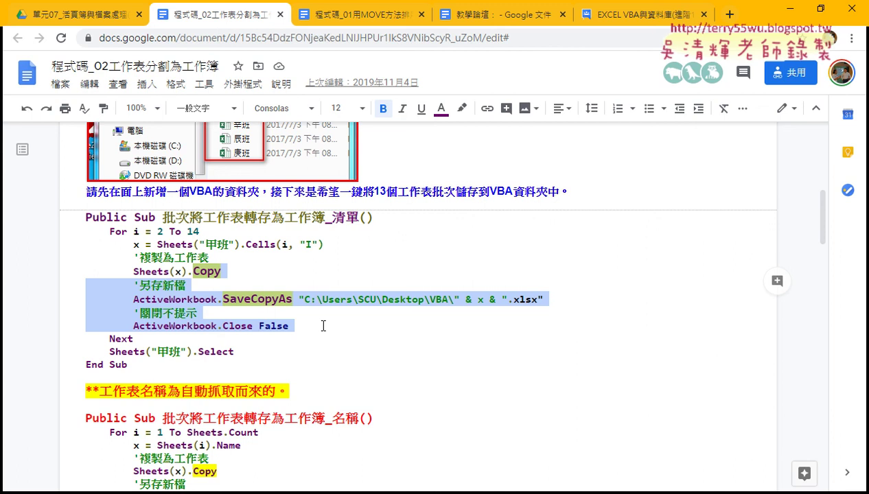
left_click(461, 107)
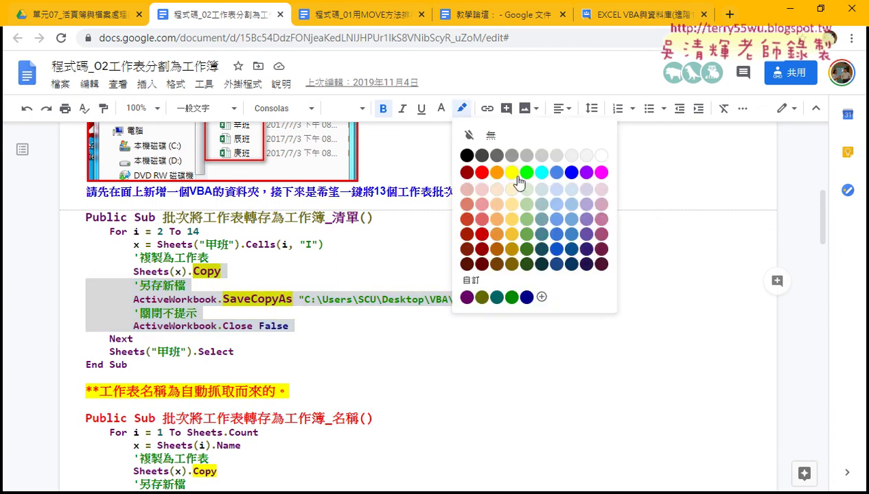
left_click(516, 175)
left_click(460, 274)
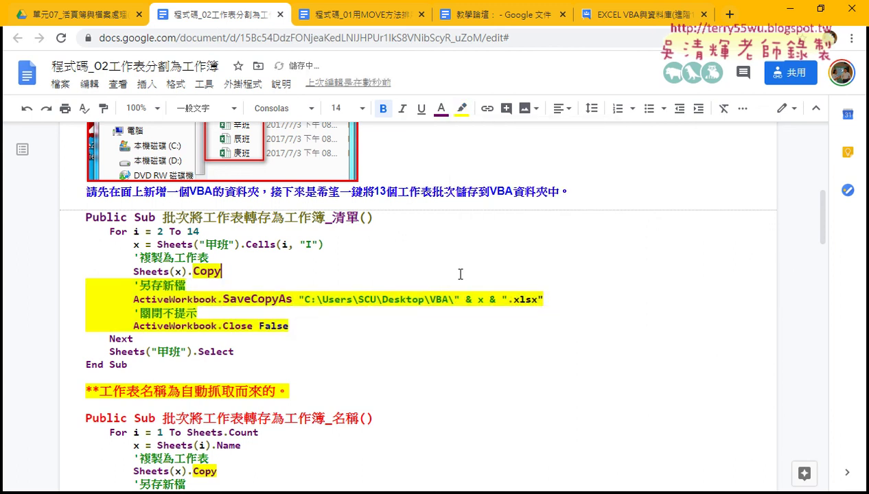